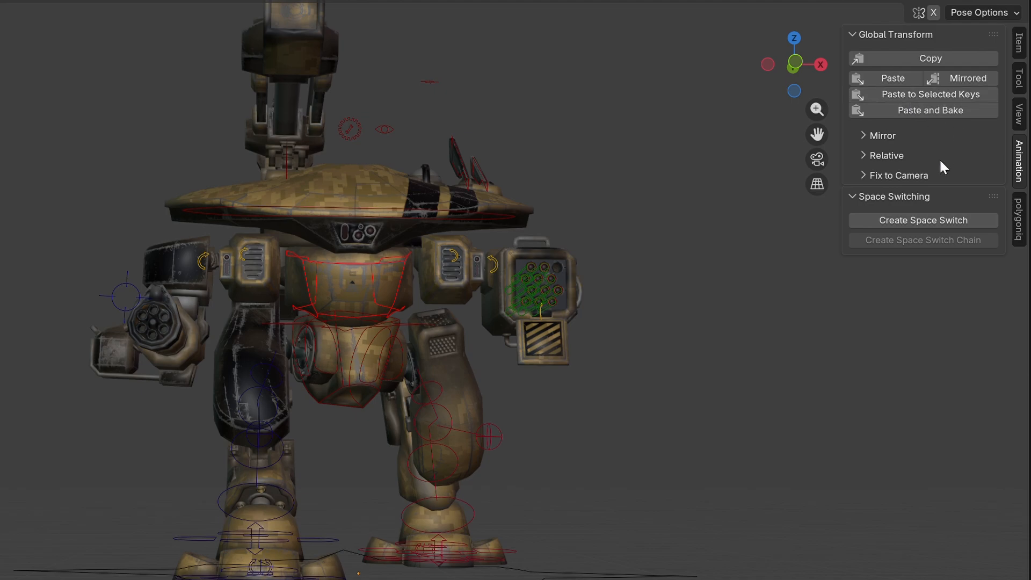
- Create a space switch for the body bone over frames 0 to 72 with Loop Animation enabled
click(908, 224)
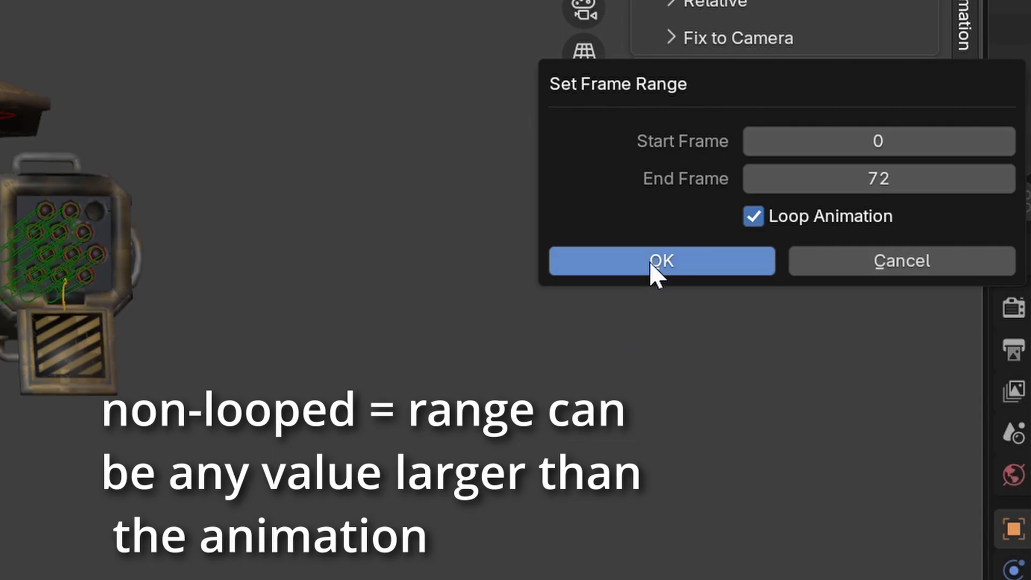
key(Return)
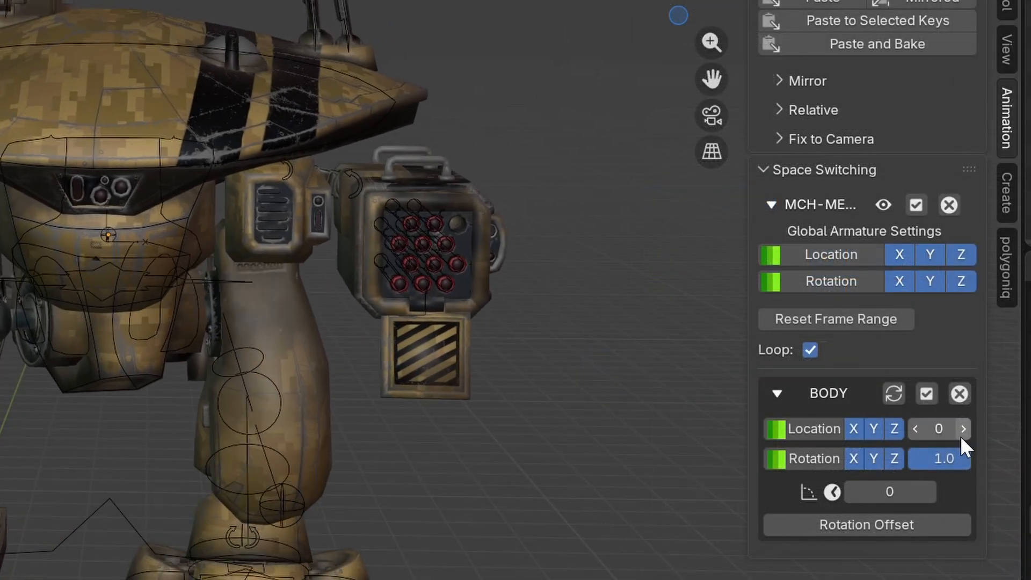
- Try a higher location delay on the BODY space switch, raising it to 13
click(963, 430)
click(963, 430)
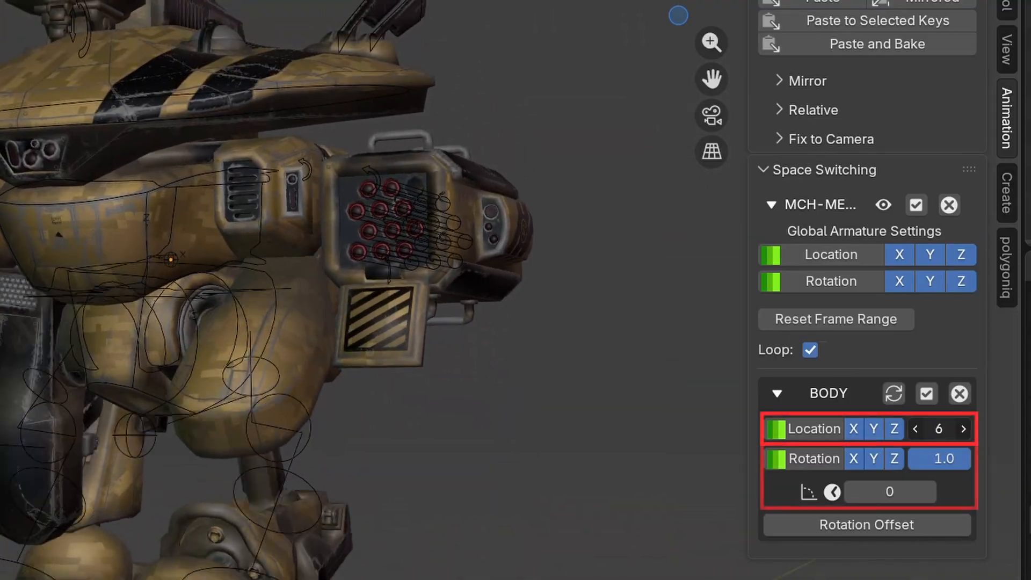
drag(937, 432, 961, 432)
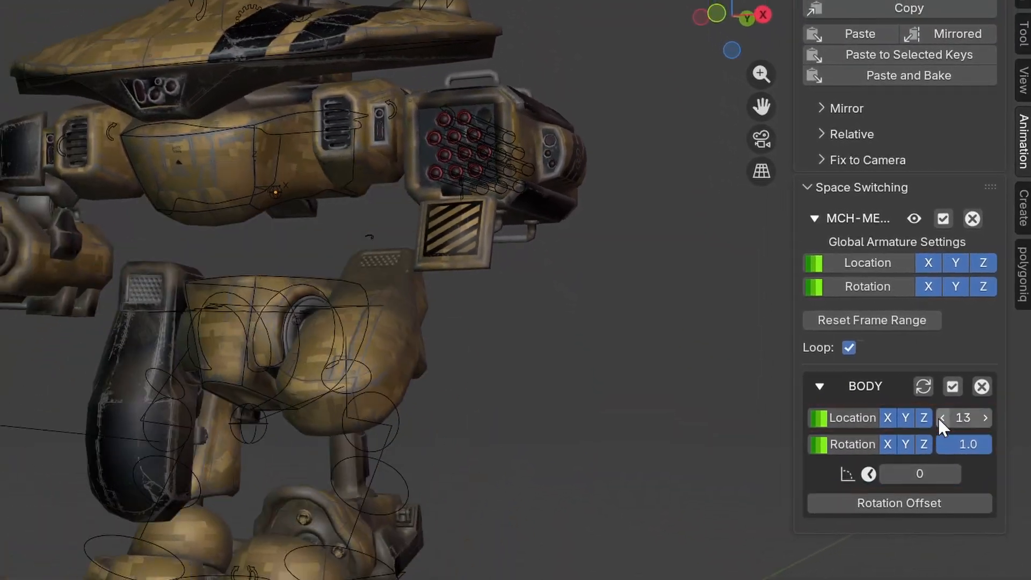
- Lower the location delay of the BODY space switch to 2
click(940, 419)
click(940, 419)
click(940, 418)
click(940, 419)
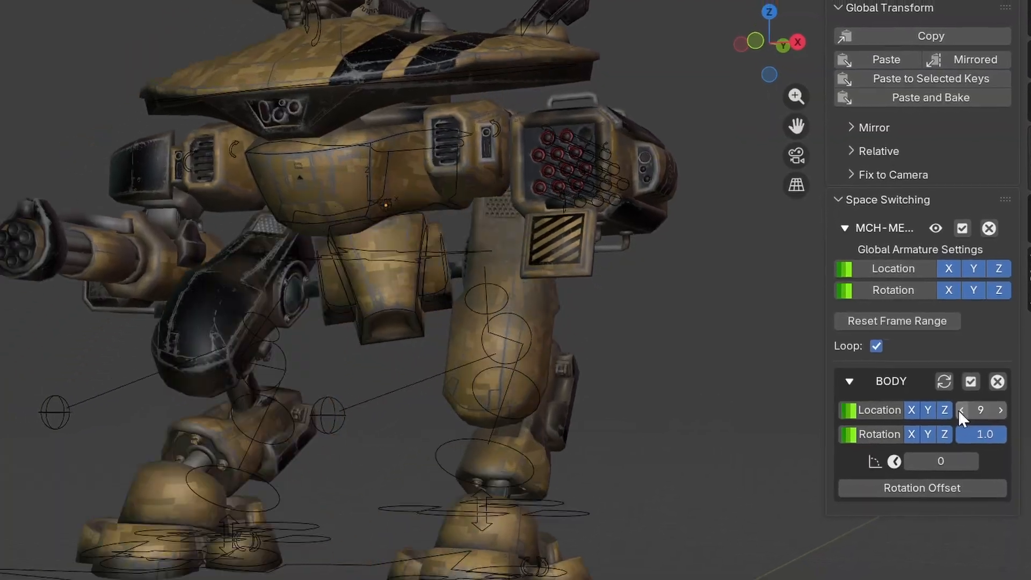
click(940, 419)
click(940, 419)
click(970, 406)
click(970, 406)
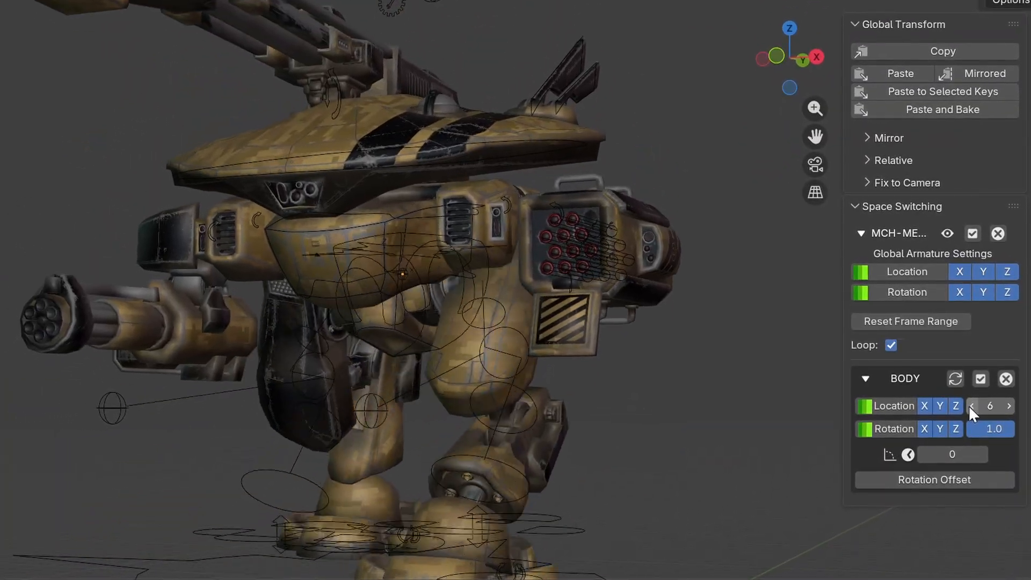
click(970, 406)
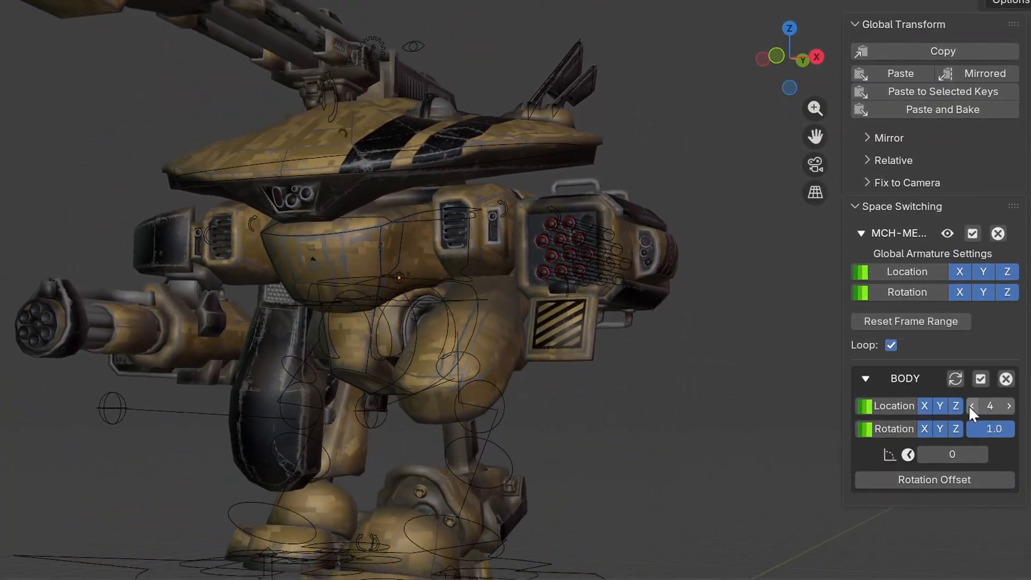
click(970, 406)
click(970, 406)
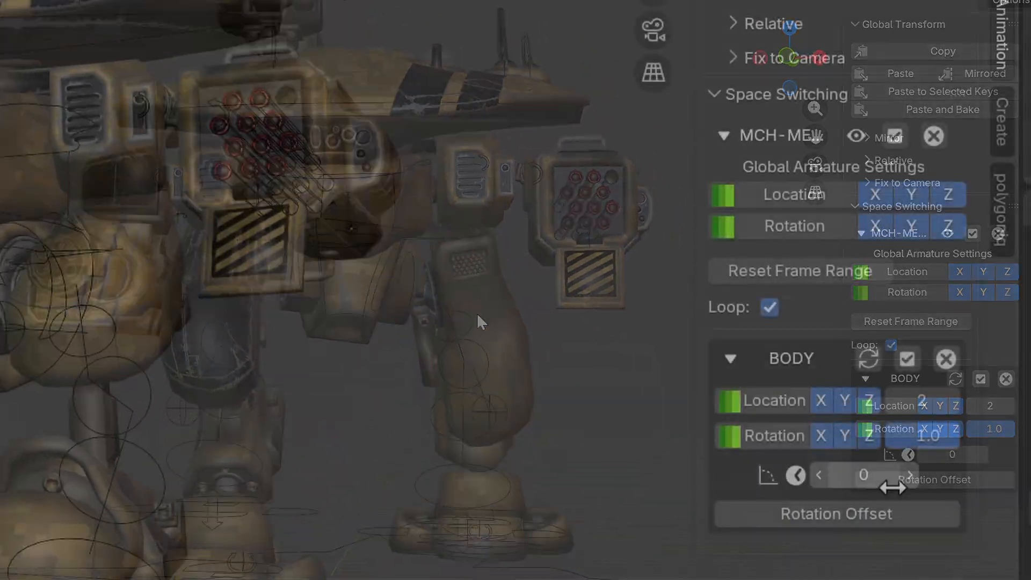
- Test a rotation delay of 16 on the BODY space switch
drag(893, 485, 956, 485)
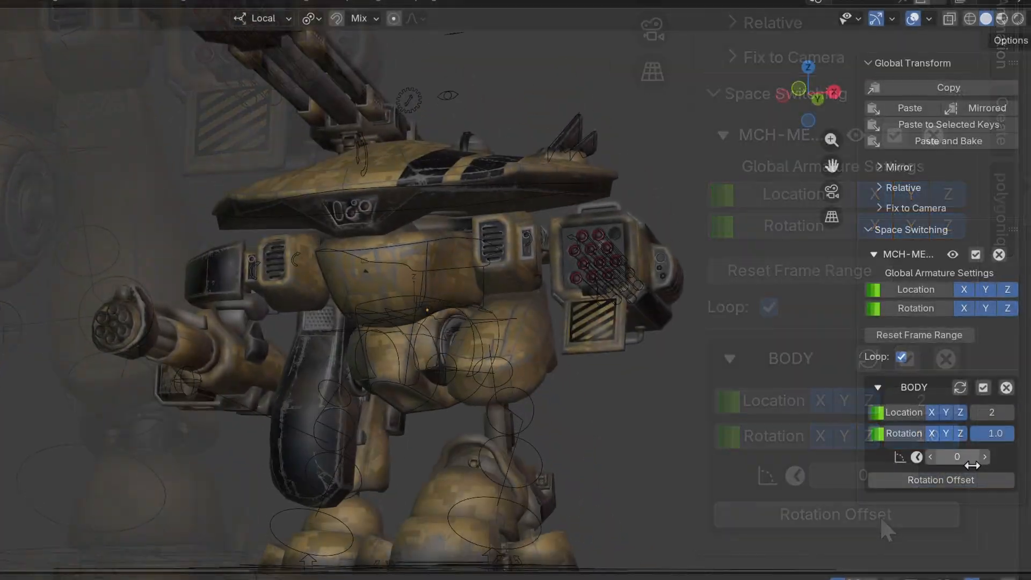
drag(945, 457, 966, 456)
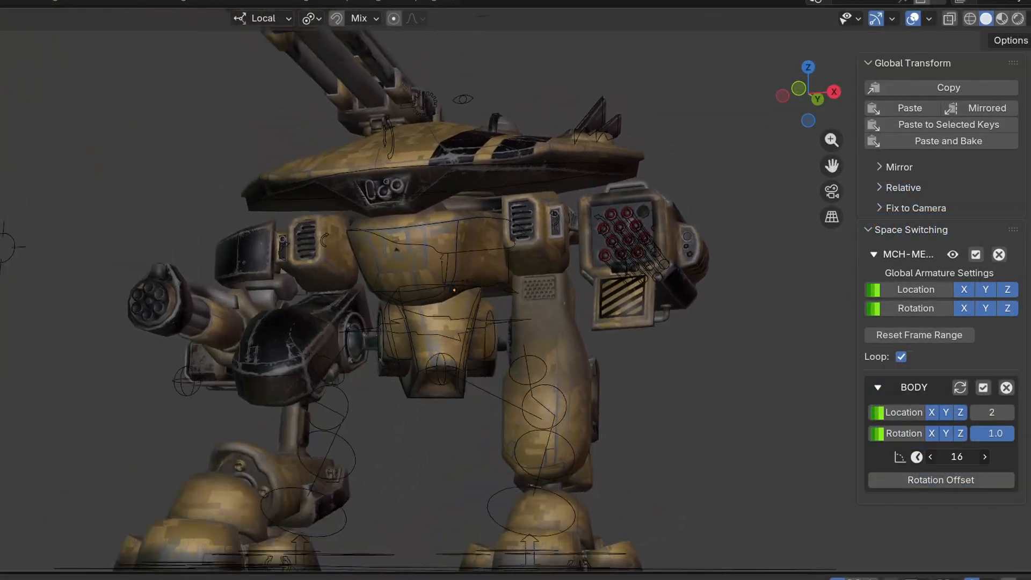
- Enable Rotation Offset on the Y axis for BODY, raise its rotation delay, and set the offset distance to 3.90
click(966, 480)
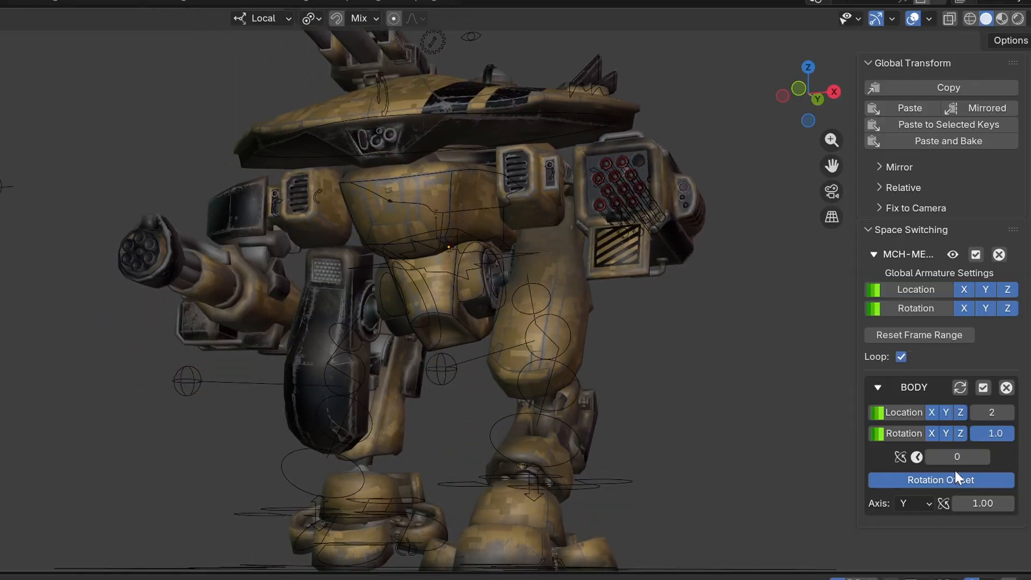
click(983, 455)
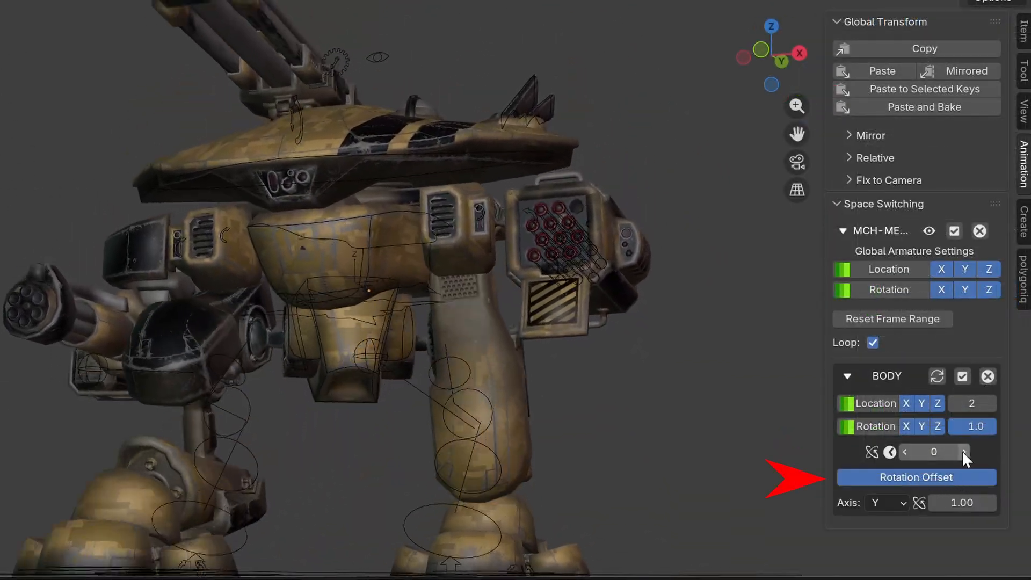
click(962, 450)
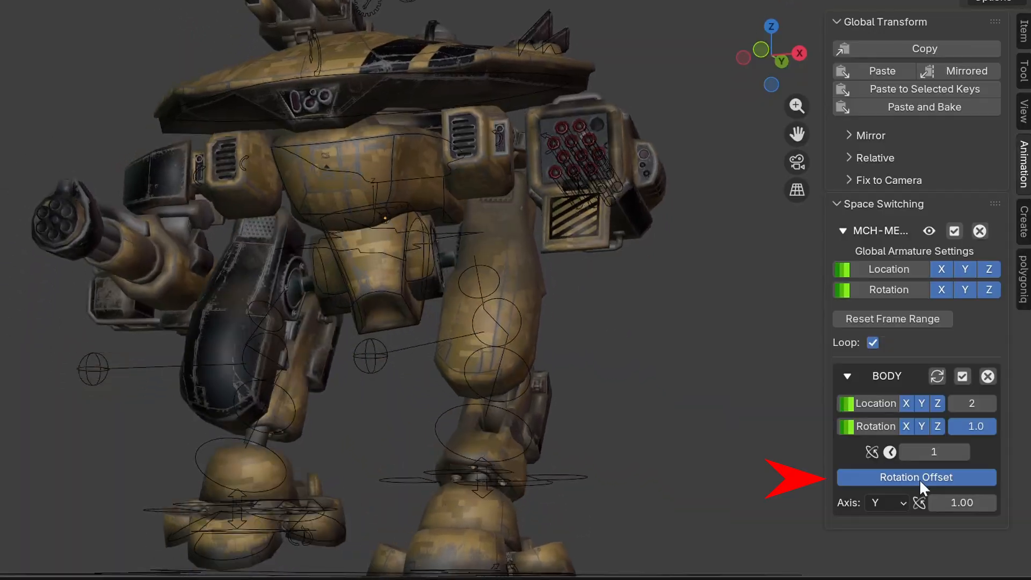
drag(966, 503, 994, 503)
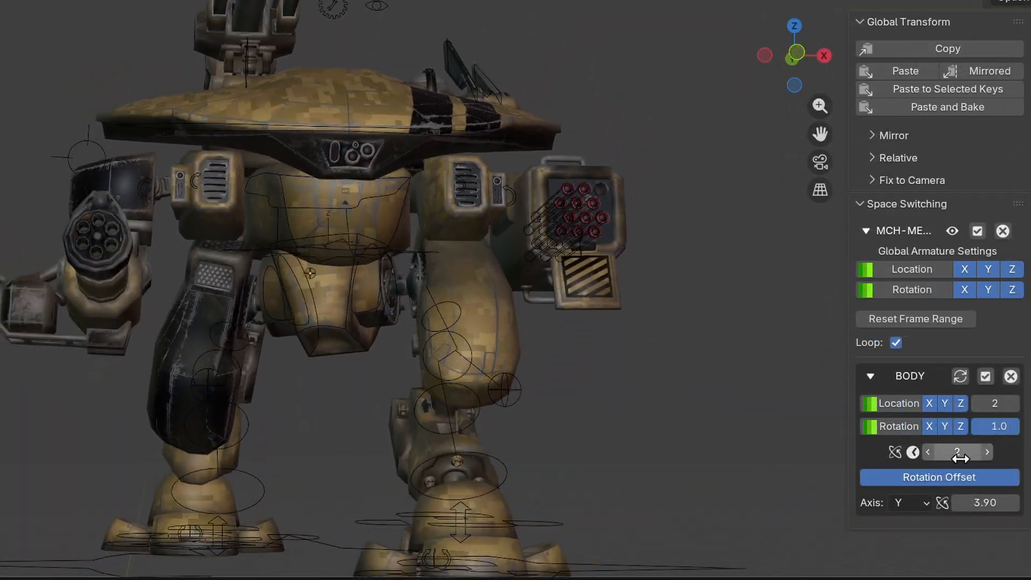
- Set the BODY rotation delay to -2 and its rotation offset distance to 7.00
click(927, 450)
click(927, 450)
click(927, 450)
click(928, 450)
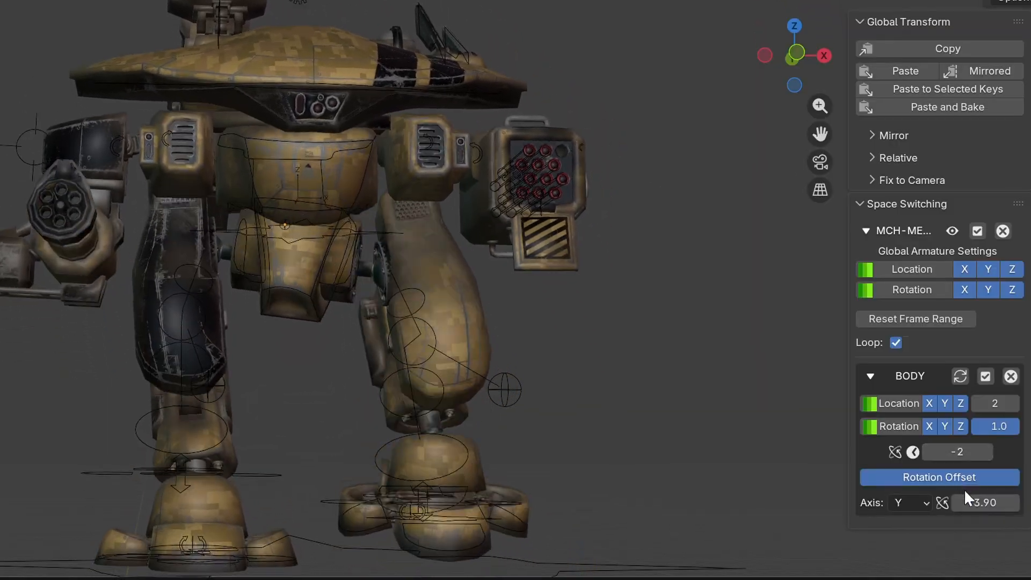
mouse_move(983, 504)
mouse_down()
mouse_move(1003, 504)
mouse_move(993, 511)
mouse_up()
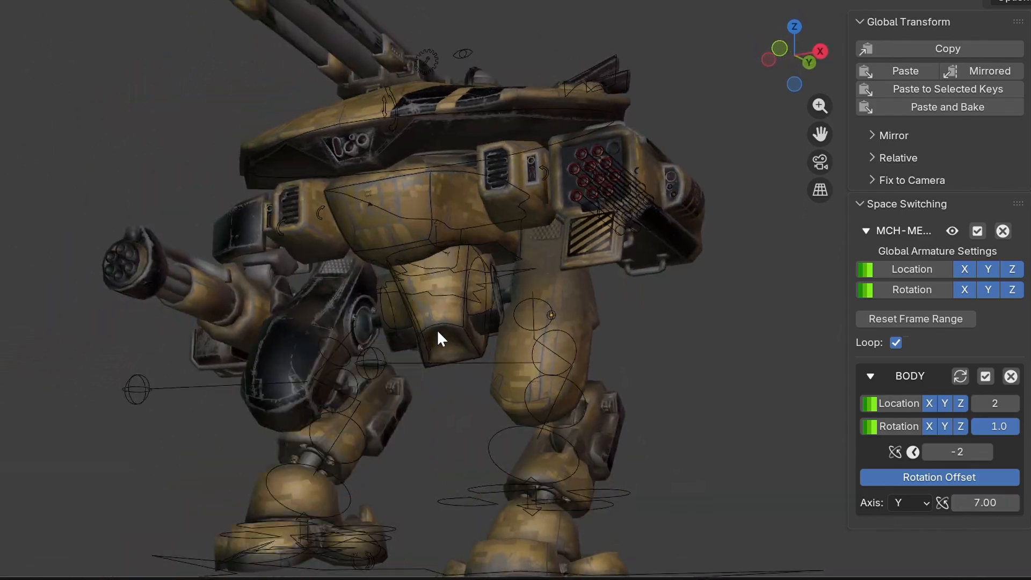
- In Pose Mode, create a space switch for the head bone and enable its Rotation Offset
key(a)
key(ctrl+Tab)
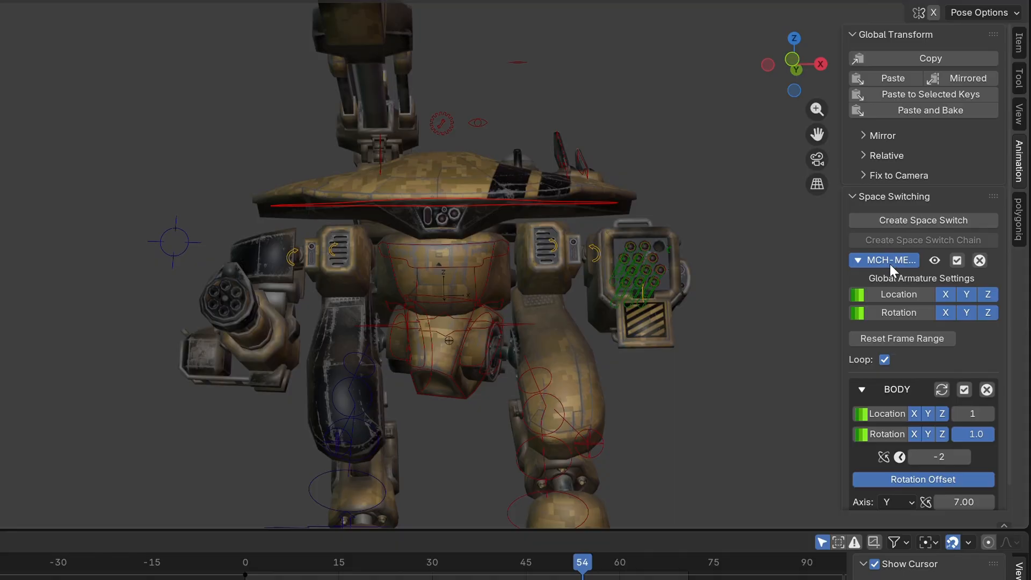
click(892, 220)
scroll(960, 420, down, 1)
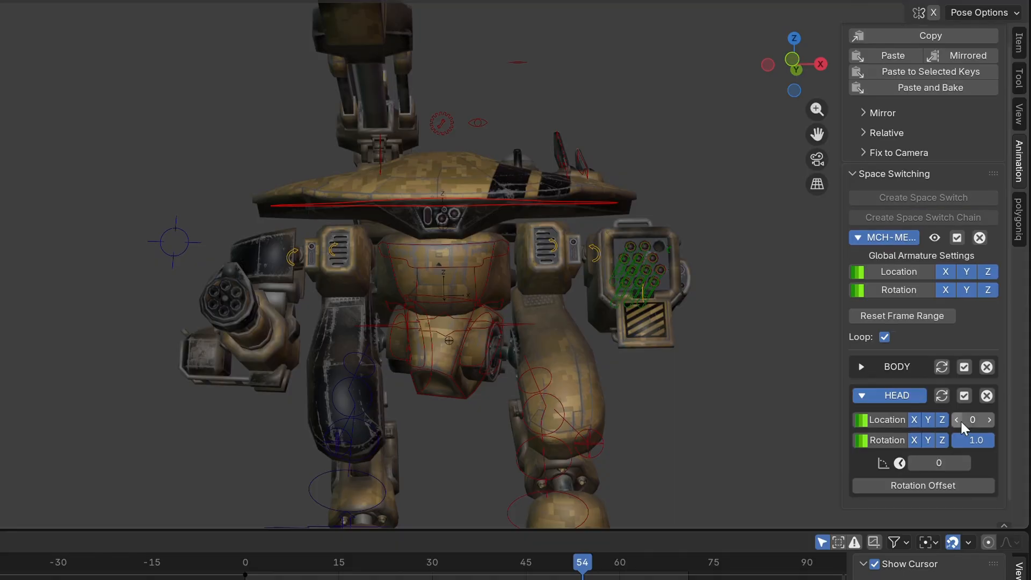
click(975, 485)
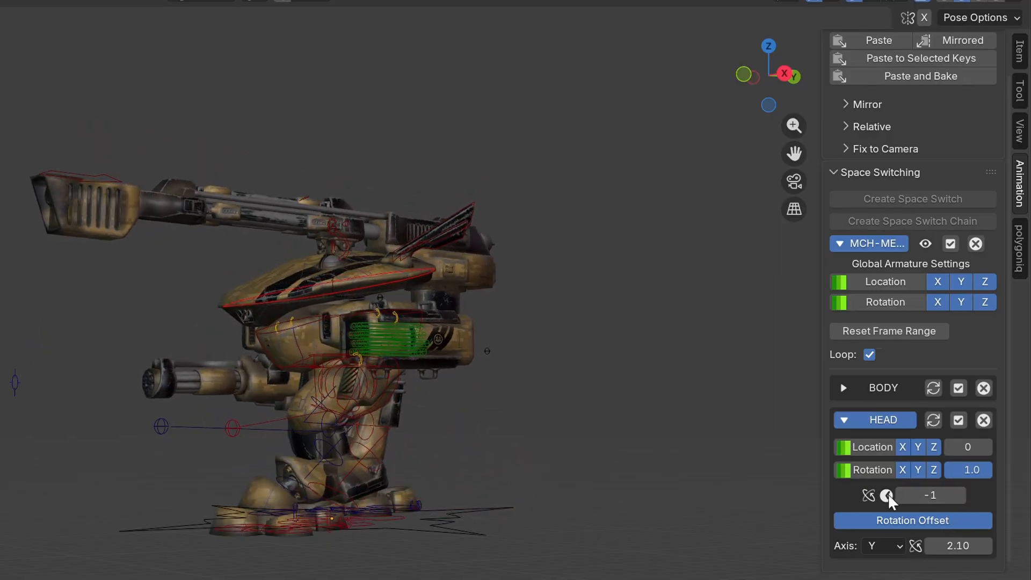
- Set HEAD's location delay to 1 with Y location off, rotation strength to 0.8, rotation delay to -2 and rotation offset distance to 4.00
click(901, 495)
mouse_move(952, 547)
mouse_down()
mouse_move(966, 546)
mouse_move(936, 546)
mouse_move(949, 546)
mouse_up()
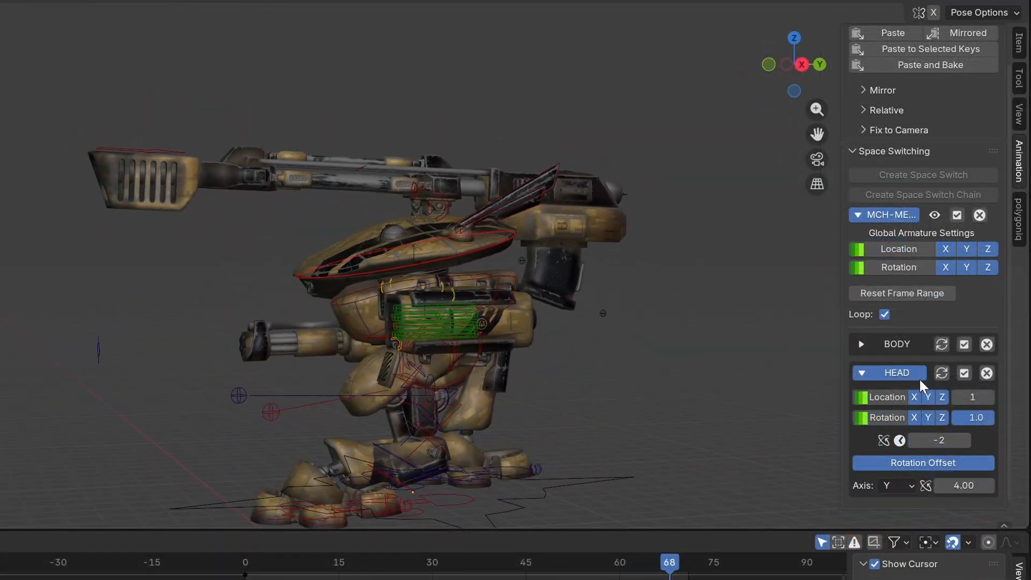
drag(981, 415, 971, 415)
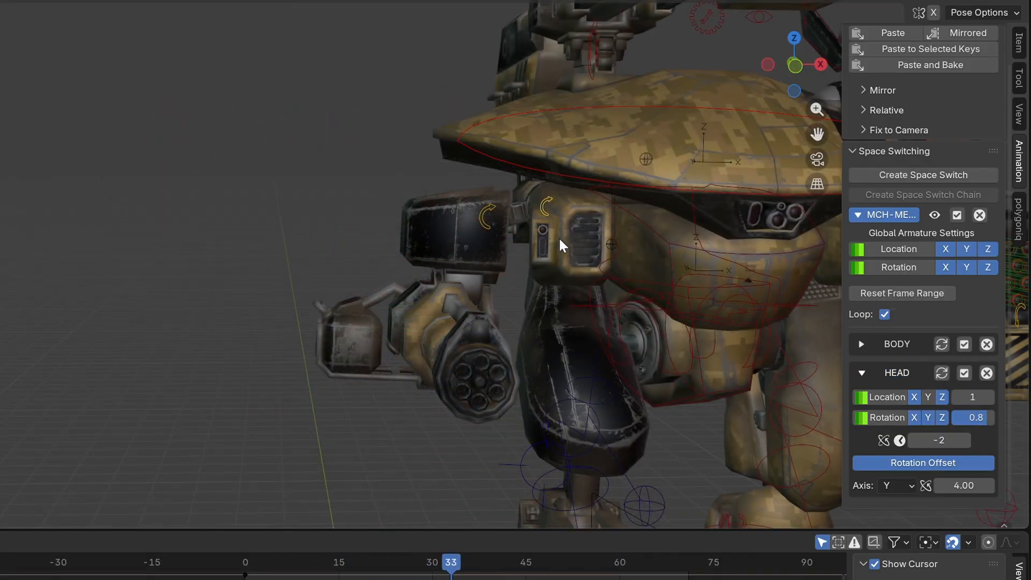
- Create space switches for the left and right arm bones and collapse the HEAD settings
shift+middle_drag(634, 246, 477, 233)
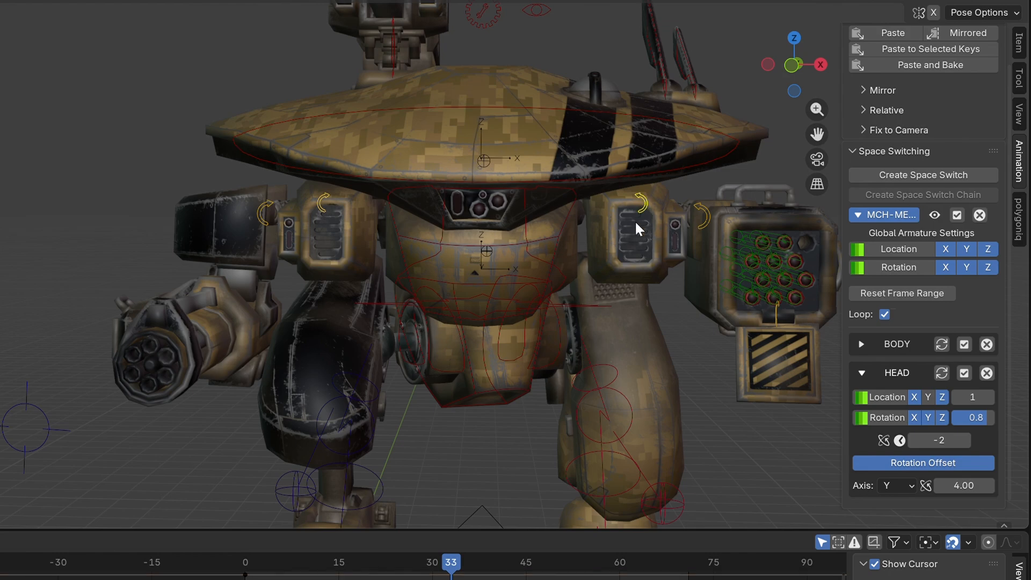
click(902, 176)
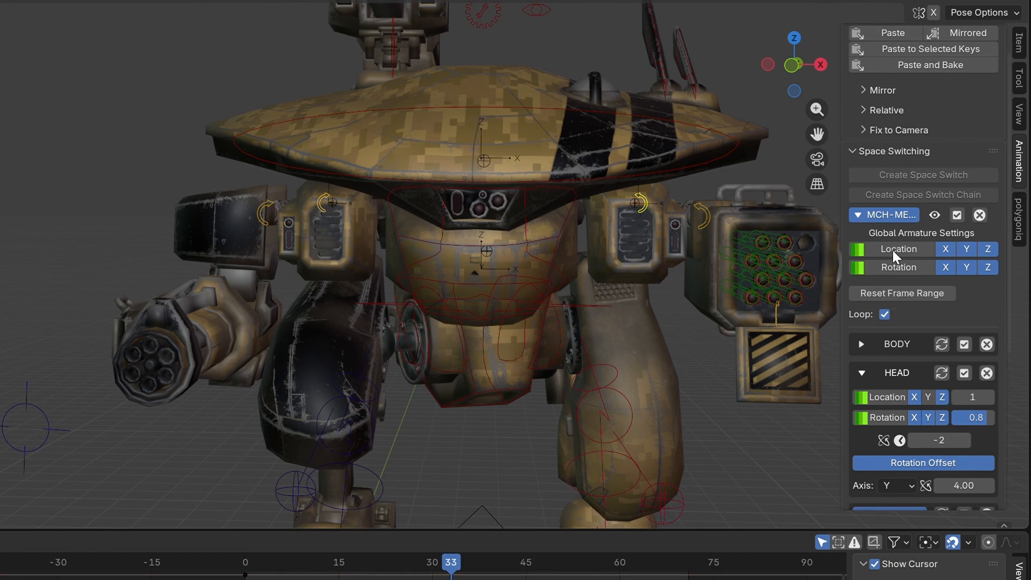
scroll(893, 258, down, 4)
scroll(894, 271, down, 1)
click(866, 249)
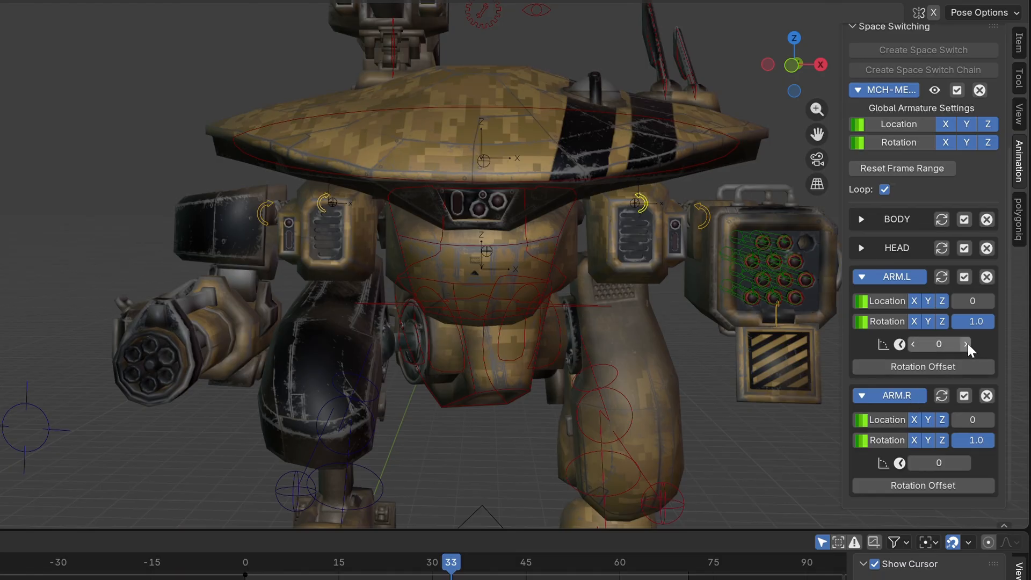
- Enable Rotation Offset for ARM.L and set its rotation delay to 1
click(941, 366)
scroll(907, 473, down, 1)
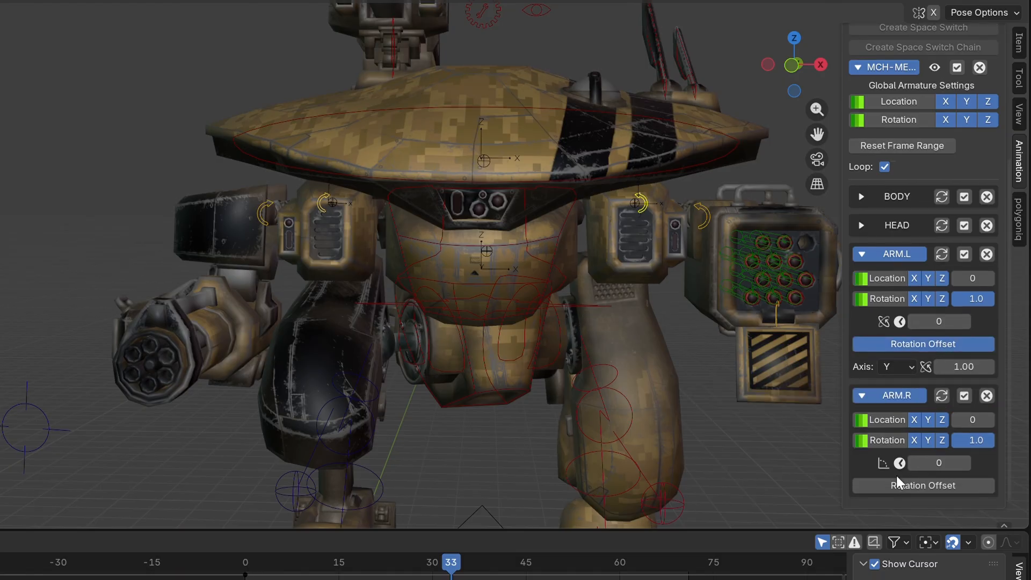
click(966, 321)
scroll(941, 426, down, 1)
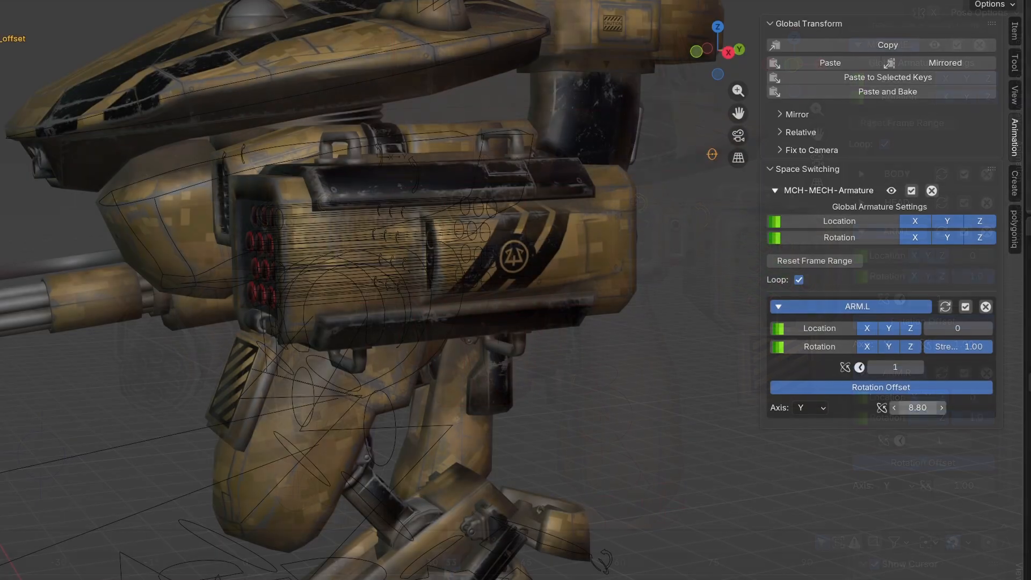
- Try a rotation offset distance of 10.20 and a rotation delay of 3 on ARM.L
drag(917, 408, 969, 408)
shift+middle_drag(652, 242, 489, 372)
scroll(492, 369, down, 3)
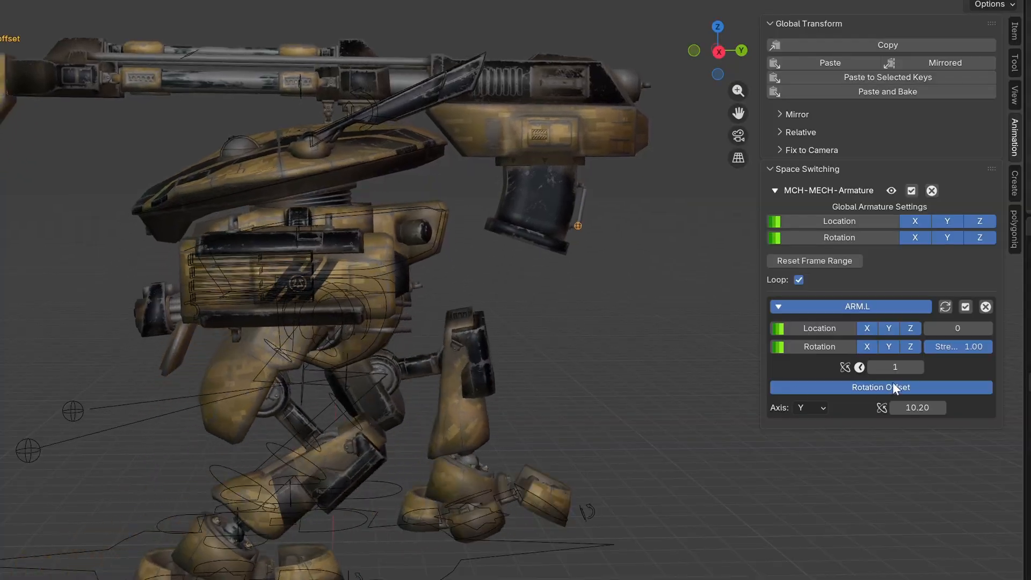
click(920, 366)
click(920, 366)
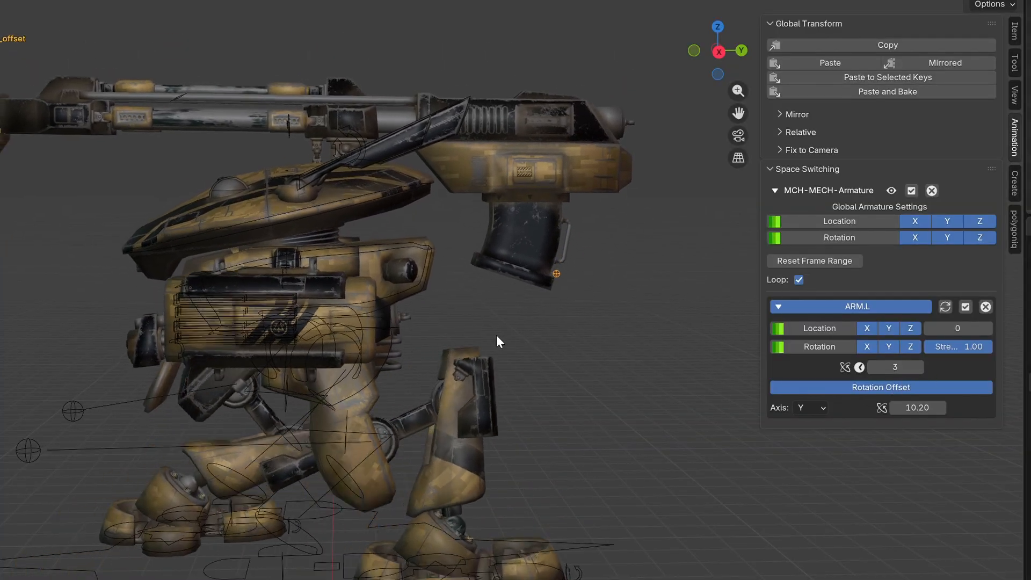
- Change the ARM.L rotation offset axis to X, set its distance to 3.60, and turn off its Z rotation
middle_drag(506, 340, 639, 352)
click(811, 407)
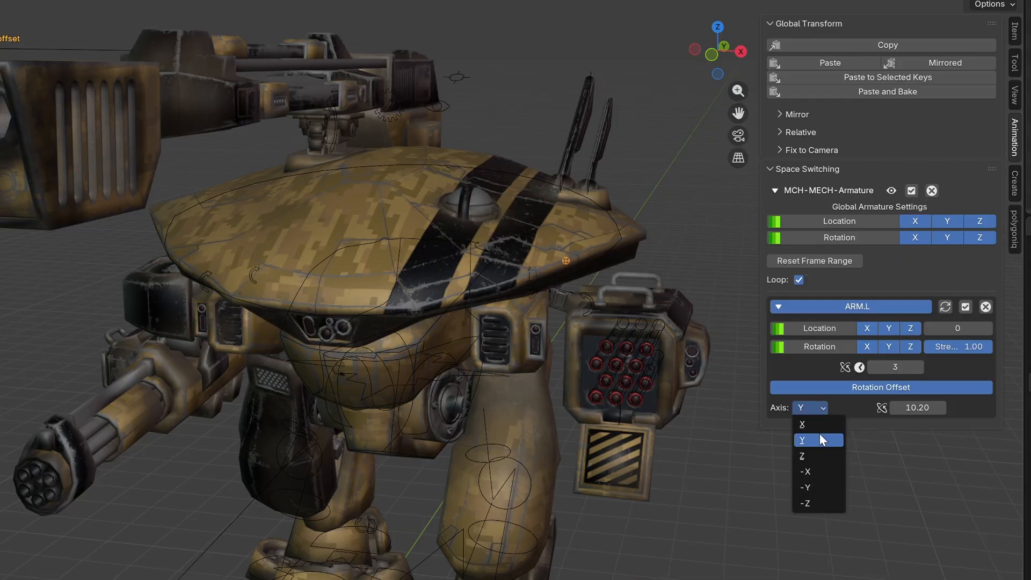
click(820, 430)
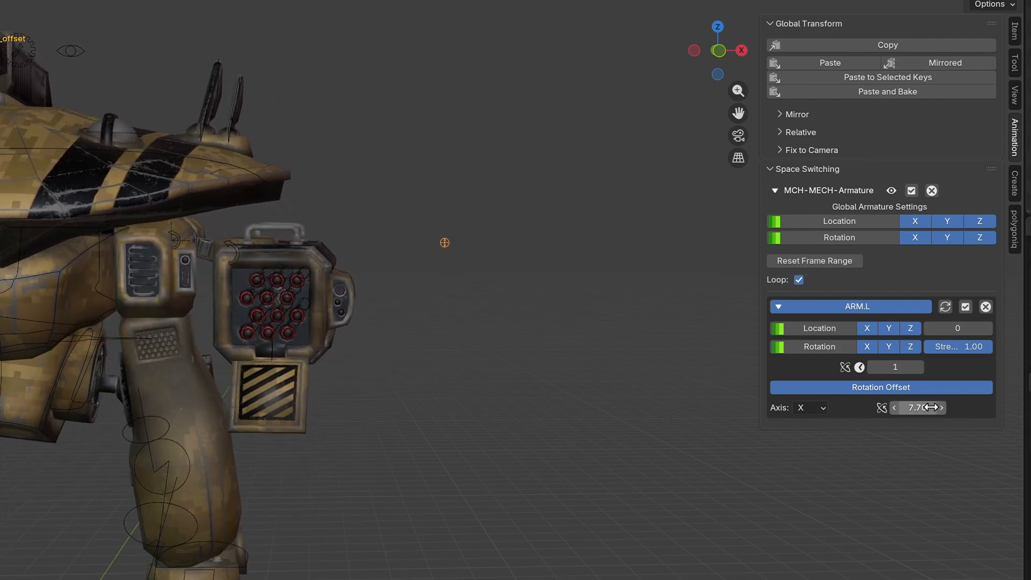
drag(917, 408, 823, 407)
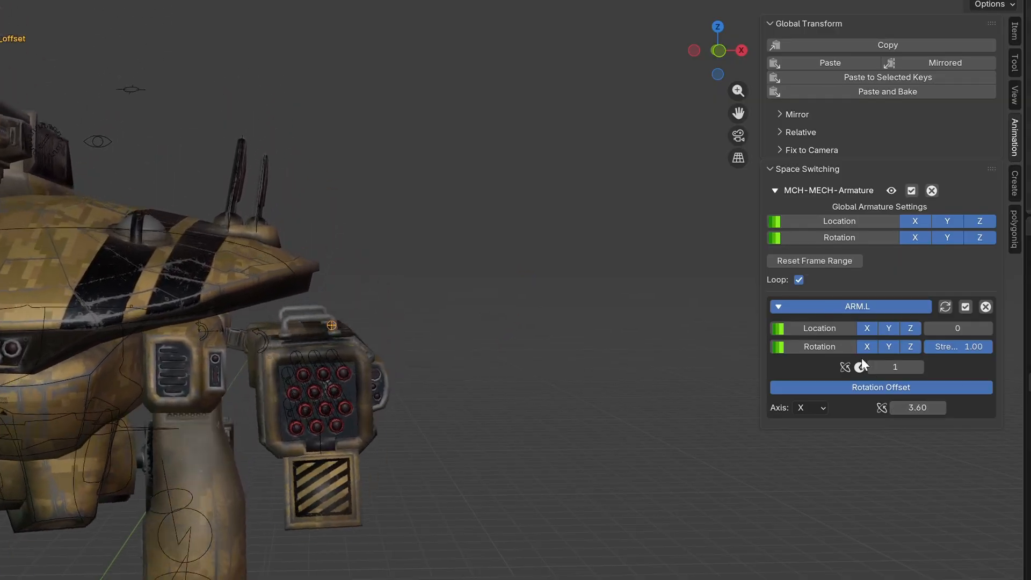
click(904, 345)
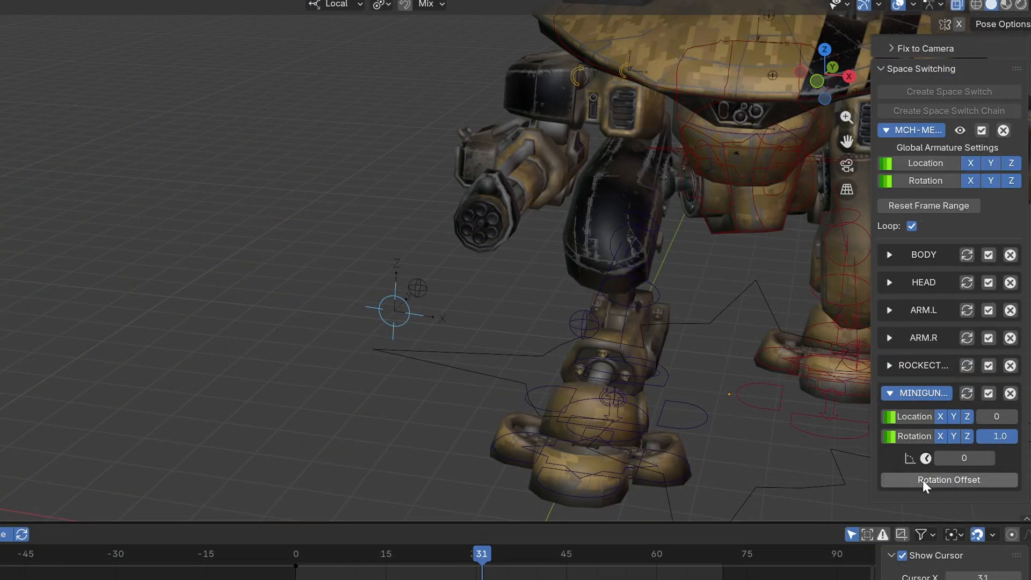
- Test Rotation Offset on the minigun's space switch and raise its location delay
click(923, 479)
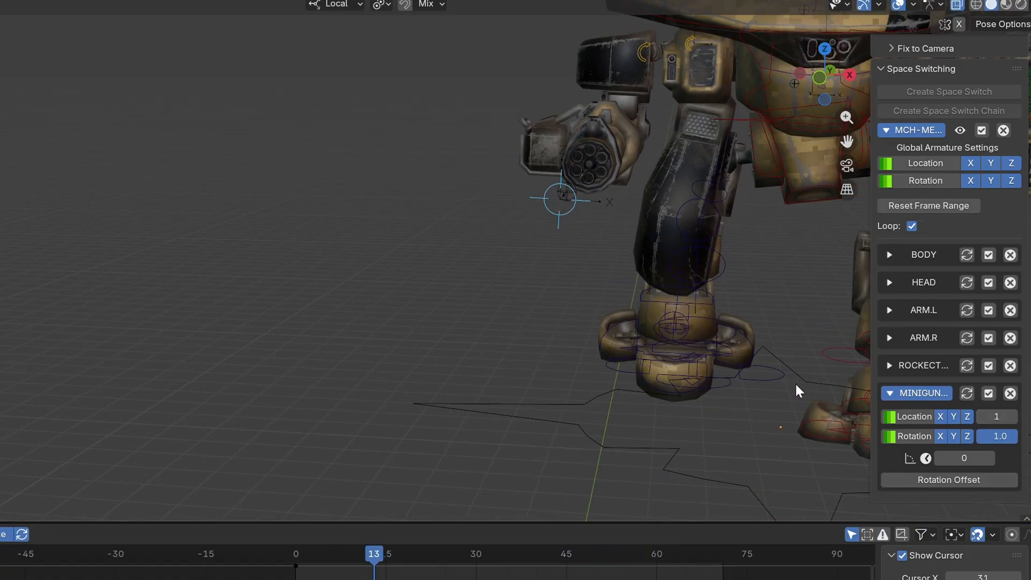
click(1013, 417)
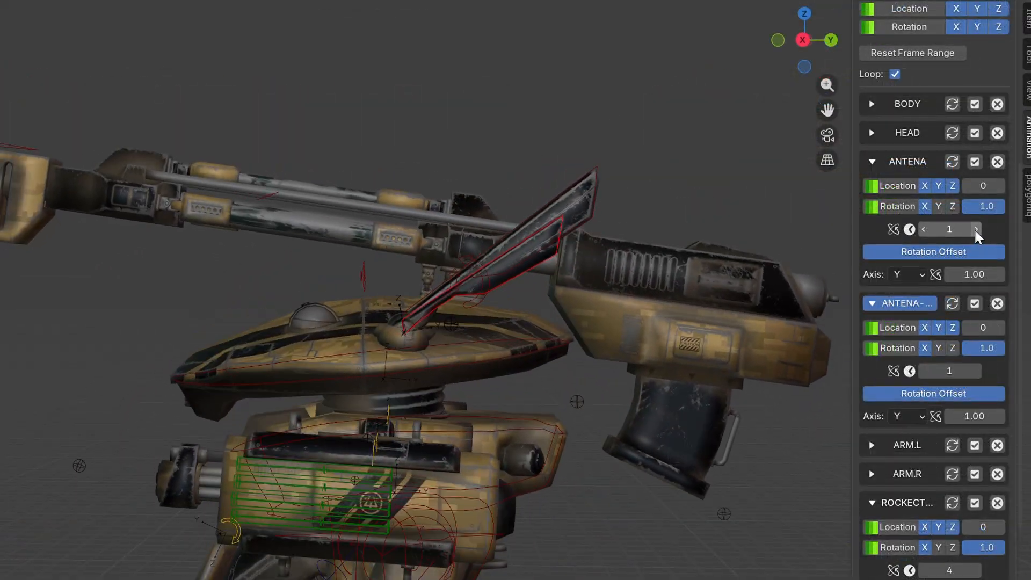
- Raise the rotation delay of the ANTENA space switch by 3
click(976, 229)
click(977, 229)
click(976, 230)
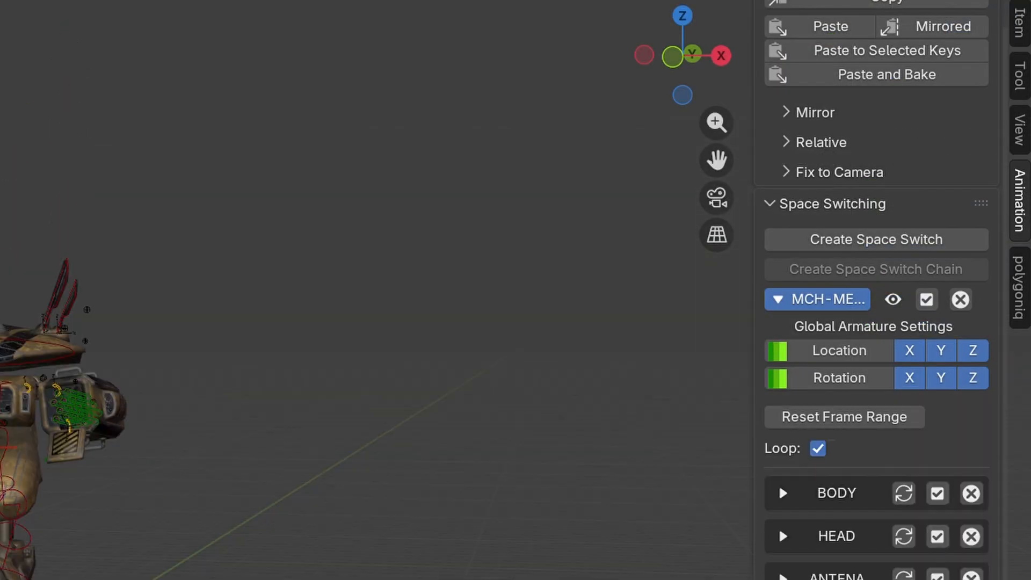
- Bake the mech armature's space switches as Bezier with Decimate and Make Cyclic, and smooth the ANTENA-SMALL keyframes
click(928, 302)
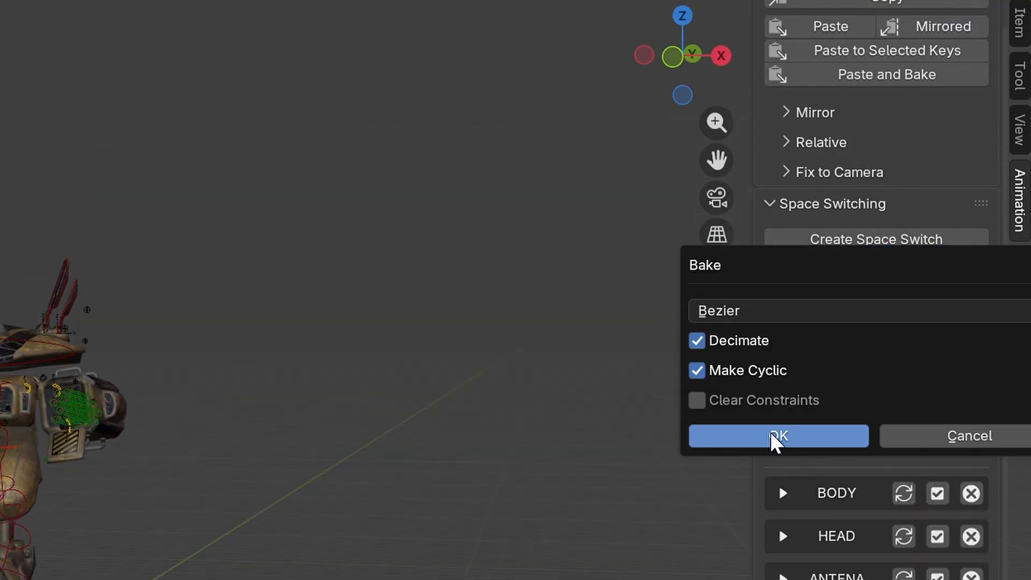
key(Return)
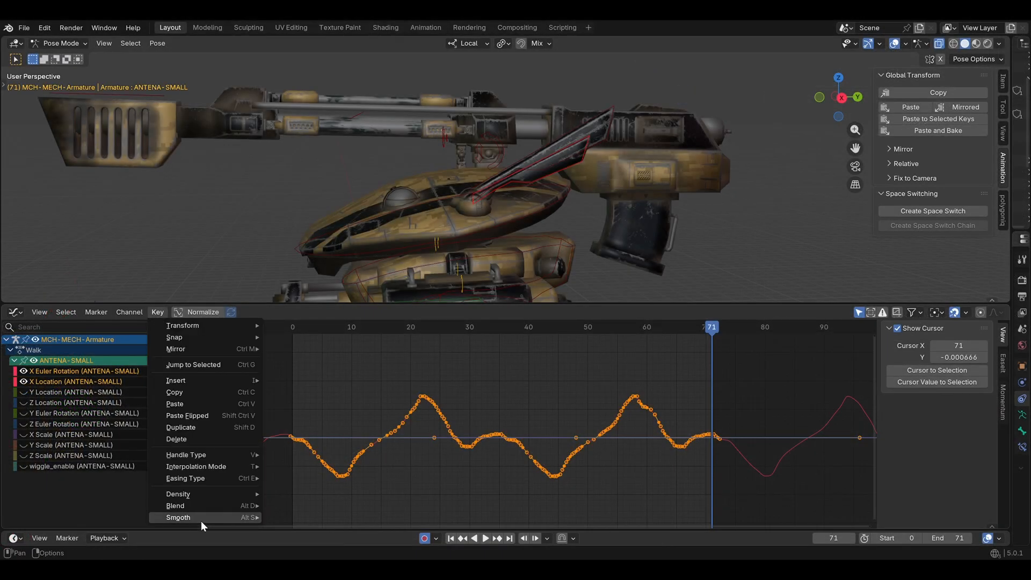
click(296, 517)
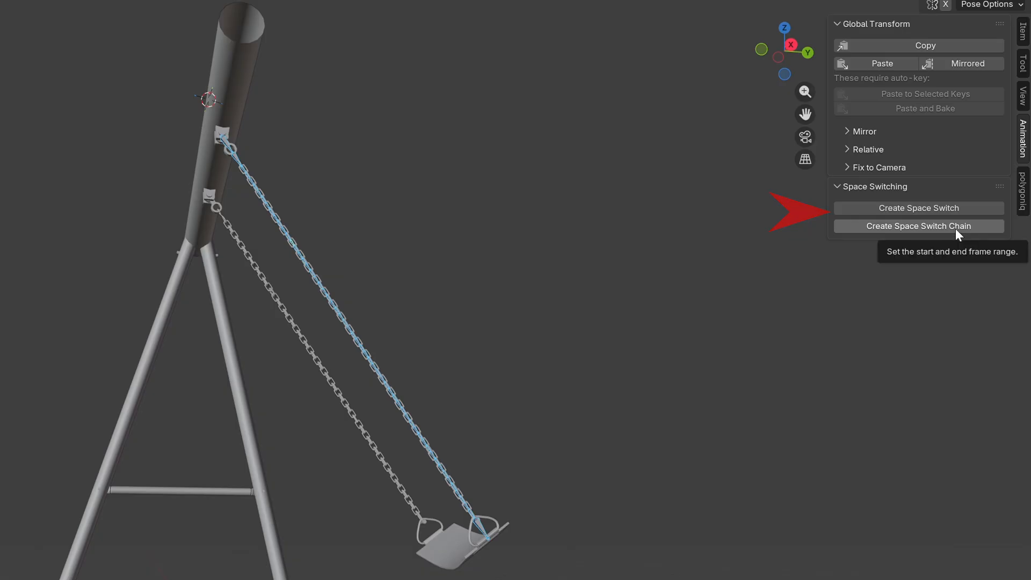
- Create a looping space switch chain for the selected swing chain over frames 0 to 60 and raise its global rotation delay
click(955, 229)
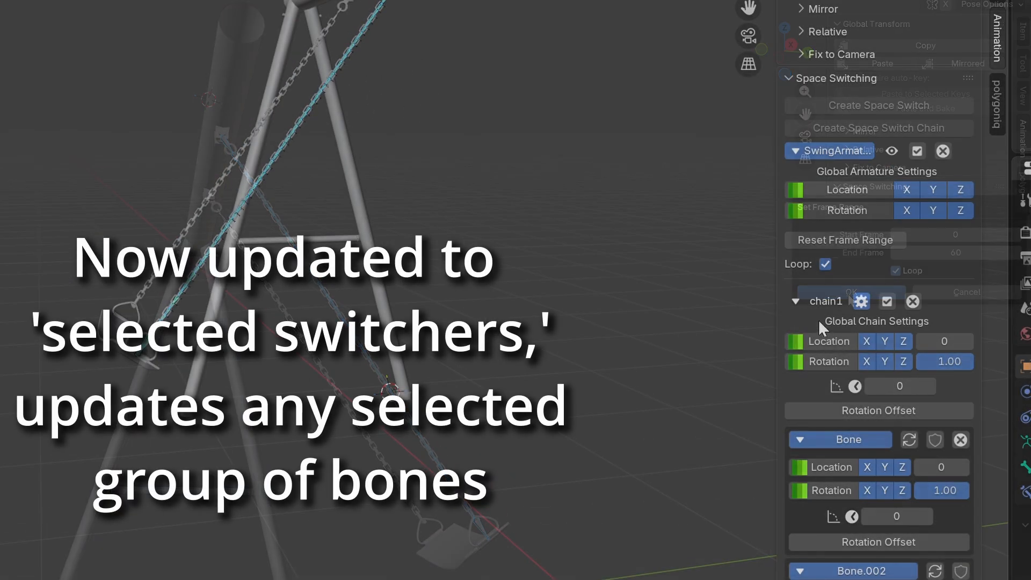
click(930, 388)
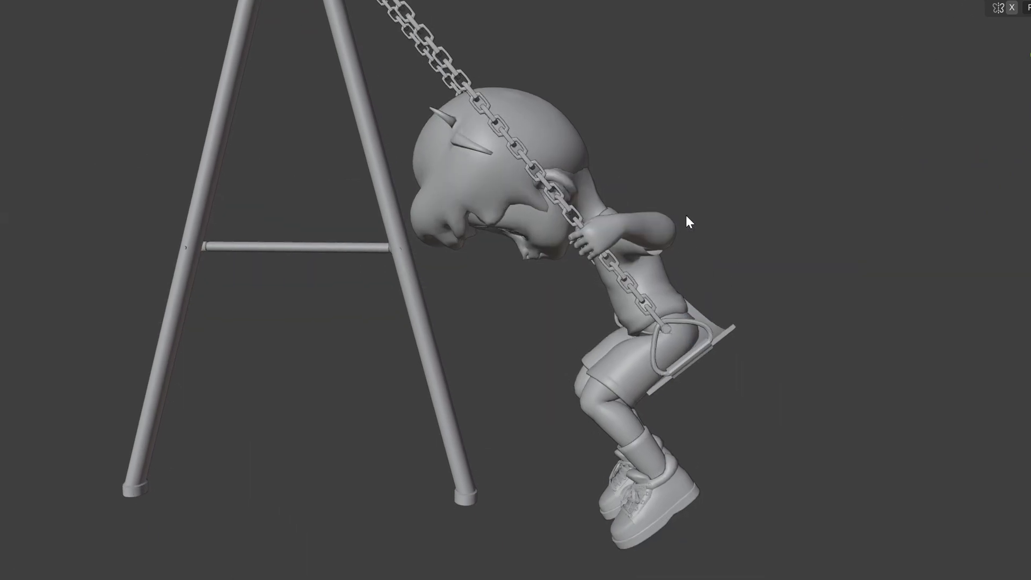
- Rotate the posed character on the swing about the local X axis
key(r)
key(x)
key(x)
click(827, 178)
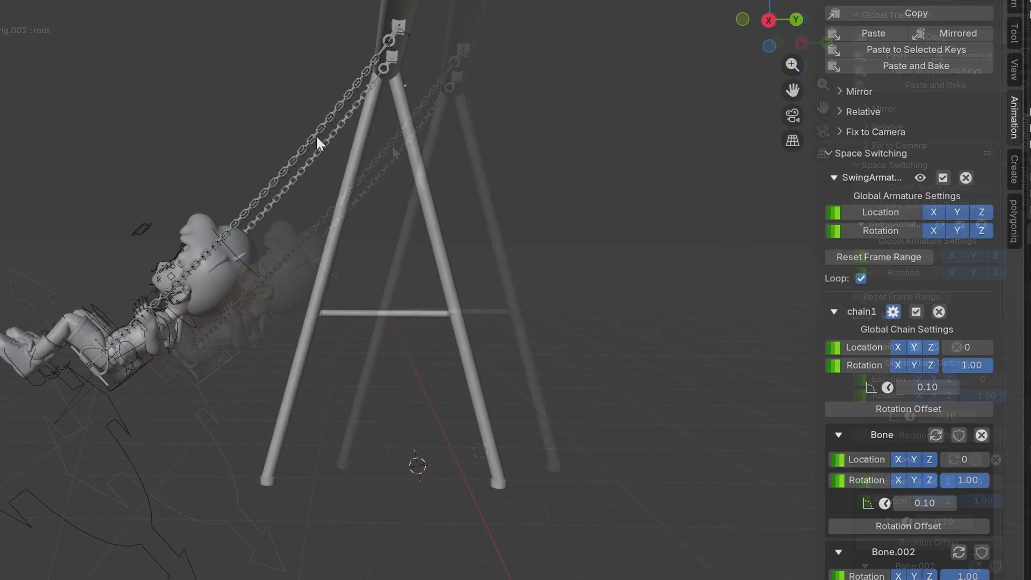
- Set the global rotation delay of chain1 to -0.1
scroll(950, 283, down, 5)
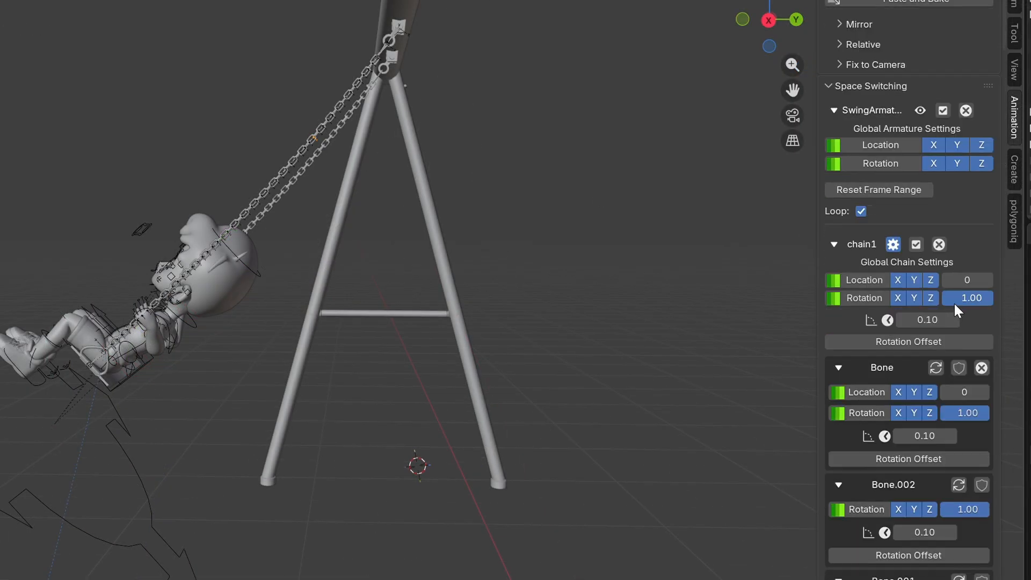
click(933, 253)
text(-0.)
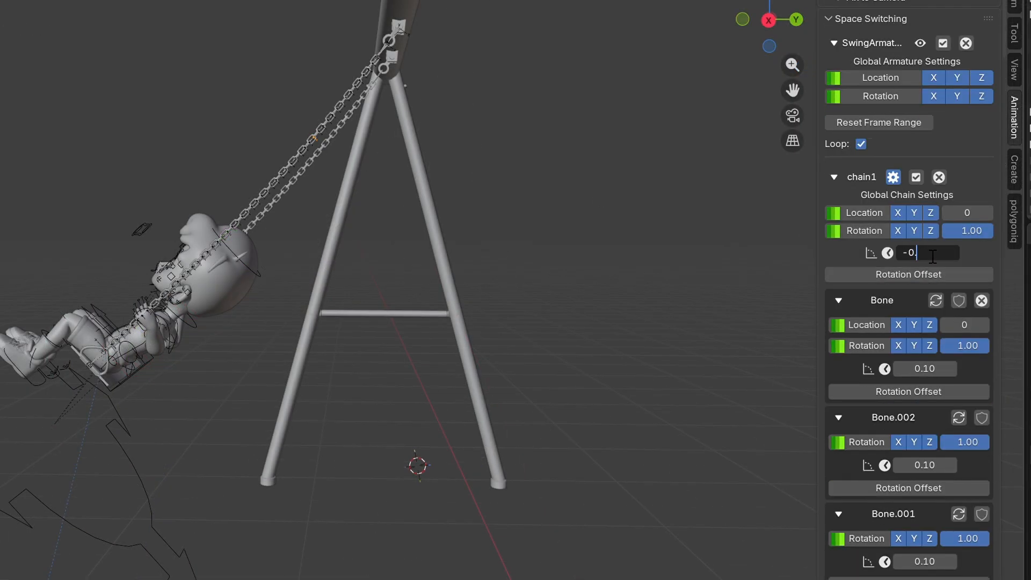
text(1)
key(Return)
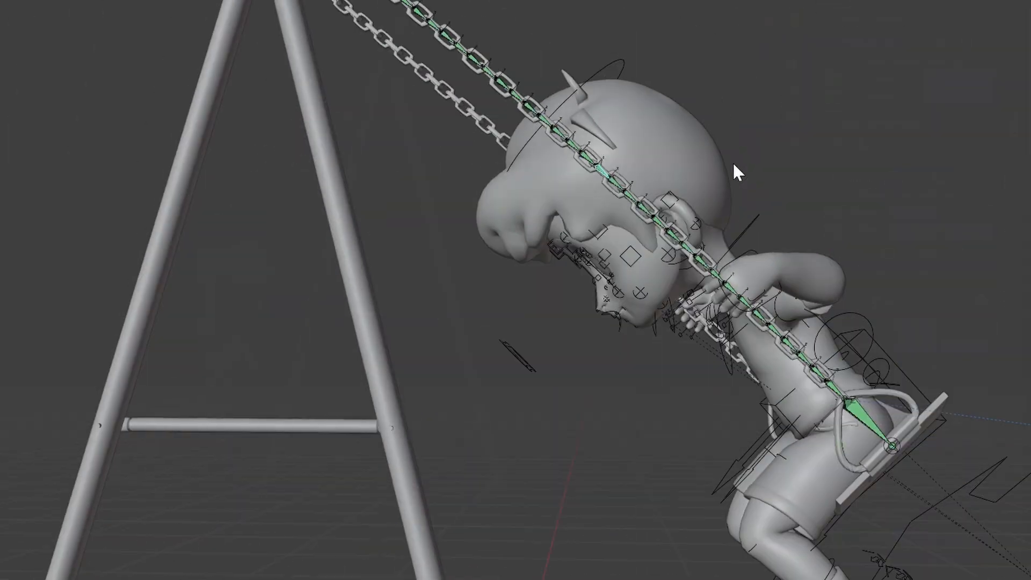
- Select the chain bone at the character's gripping hand and lower the Bone.045 rotation delay to -3.10
shift+middle_drag(732, 163, 631, 247)
scroll(630, 248, up, 5)
click(749, 415)
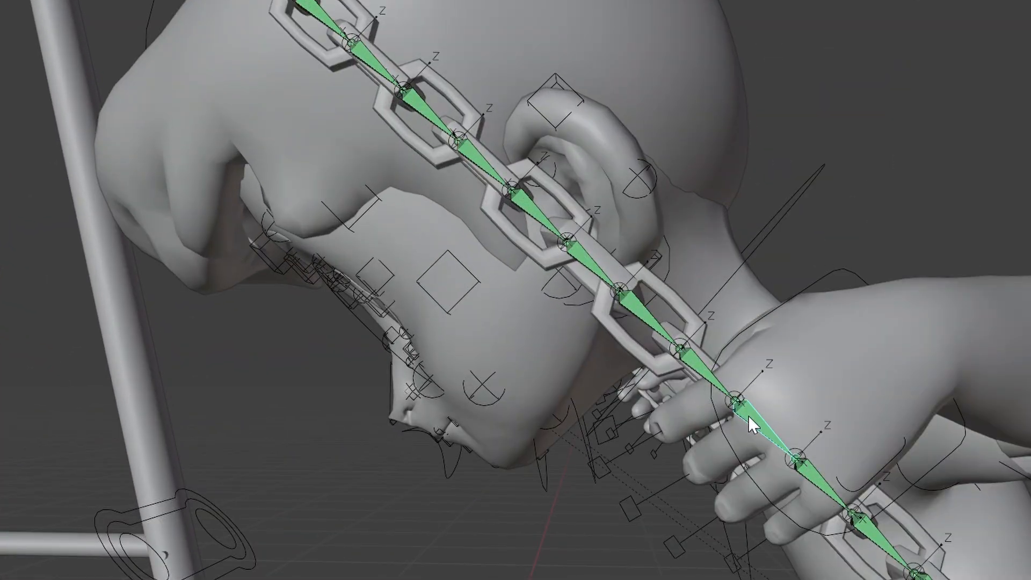
scroll(748, 416, down, 4)
middle_drag(749, 416, 666, 304)
scroll(666, 304, down, 4)
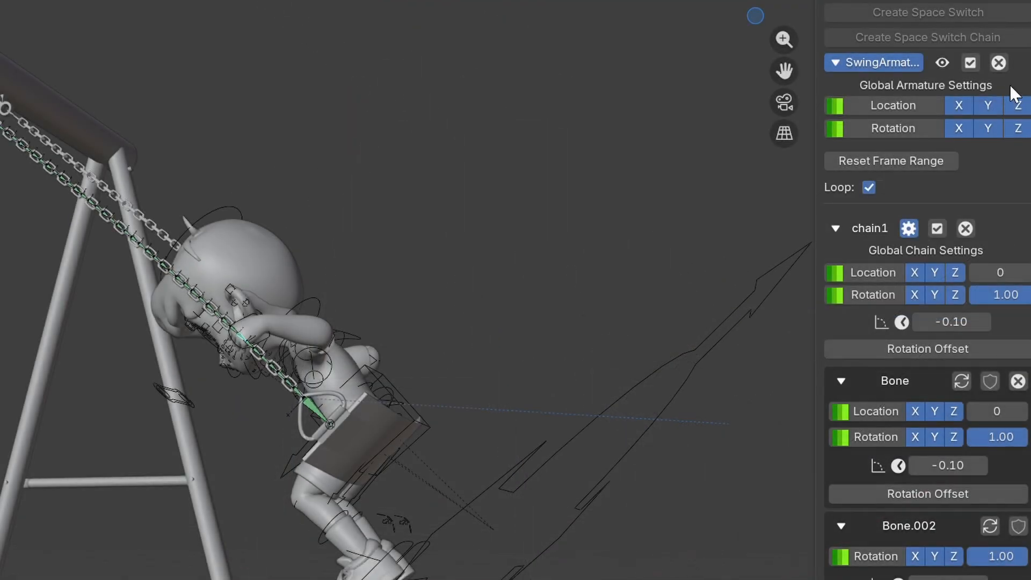
scroll(1010, 85, down, 6)
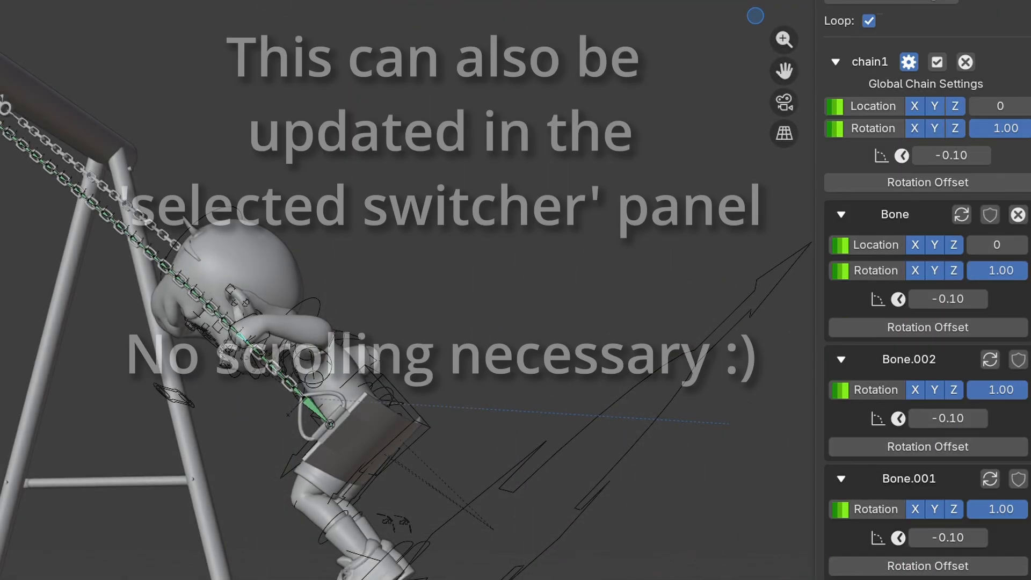
scroll(928, 290, down, 20)
scroll(863, 163, down, 20)
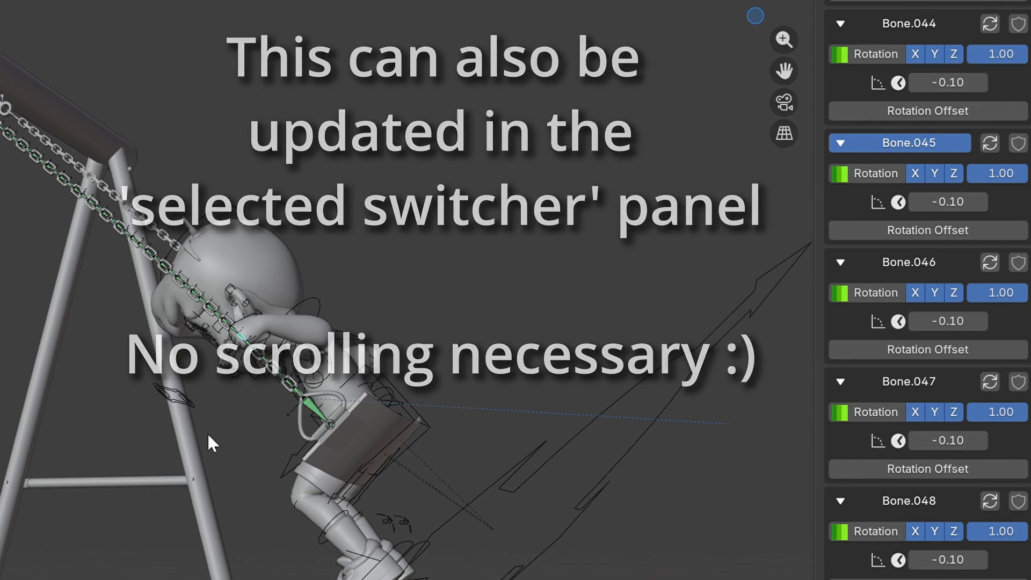
middle_drag(207, 433, 349, 422)
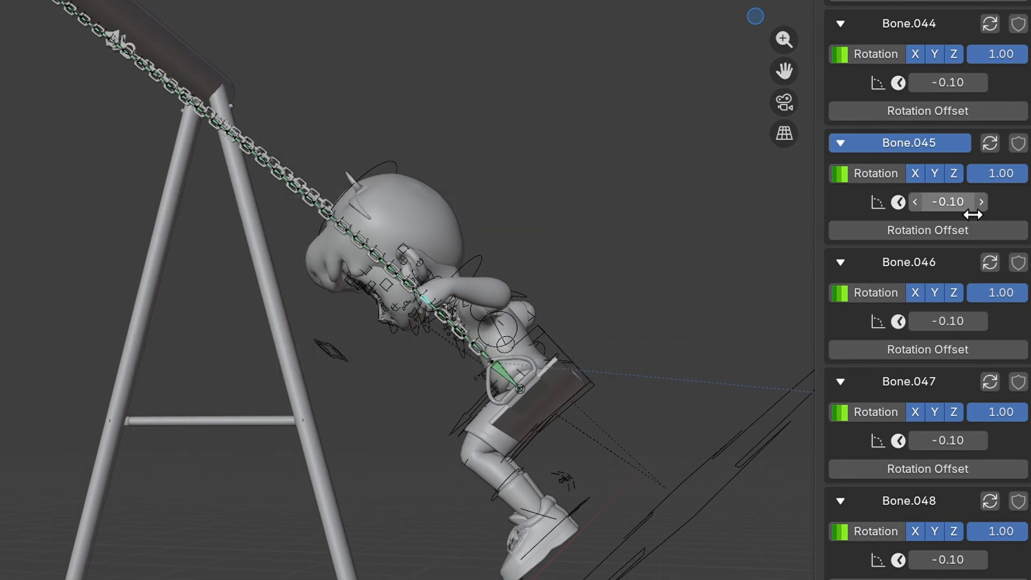
click(913, 203)
click(913, 202)
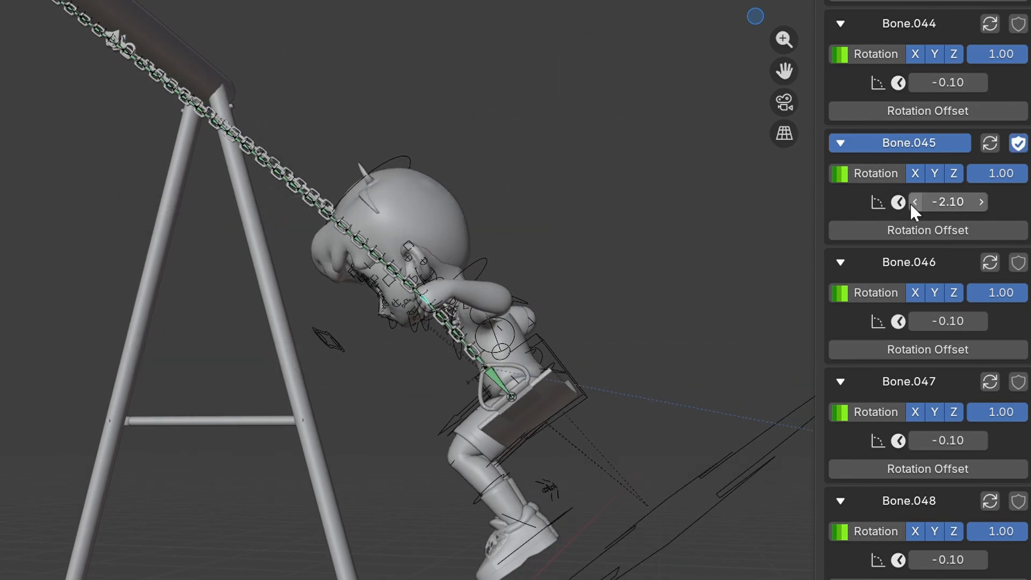
click(913, 202)
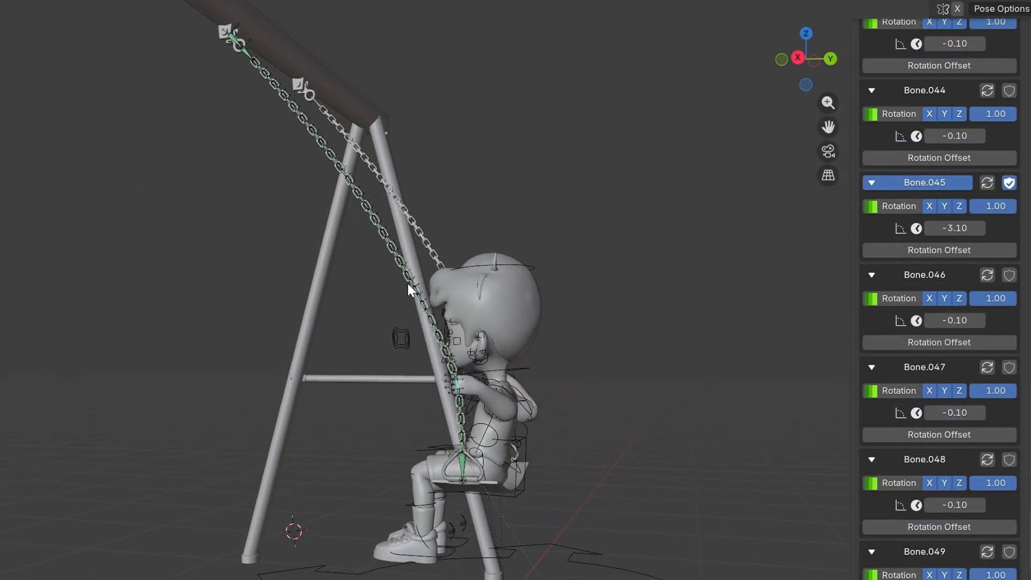
- Set the global rotation delay of chain1 to -0.05
shift+middle_drag(407, 283, 534, 273)
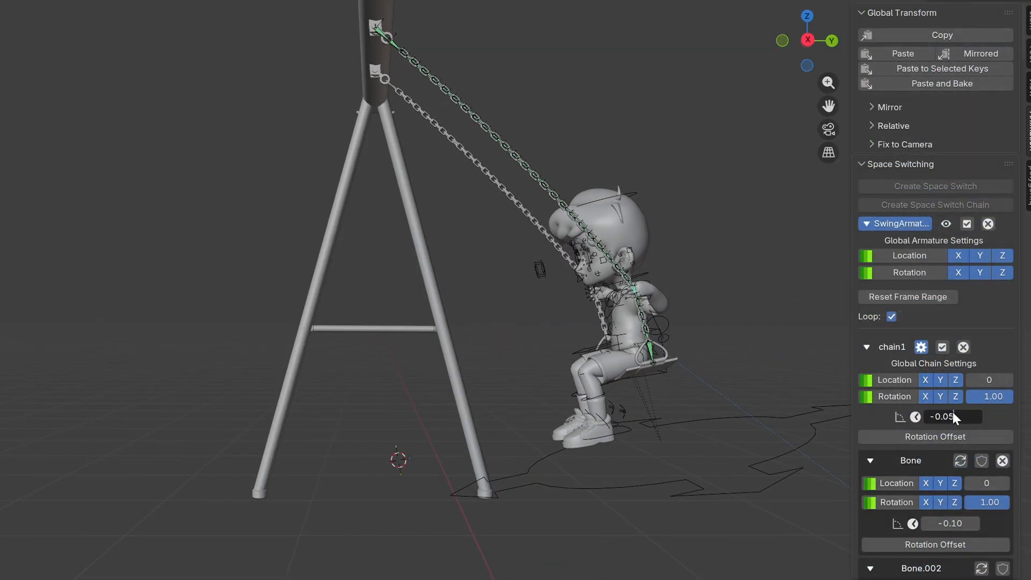
key(Return)
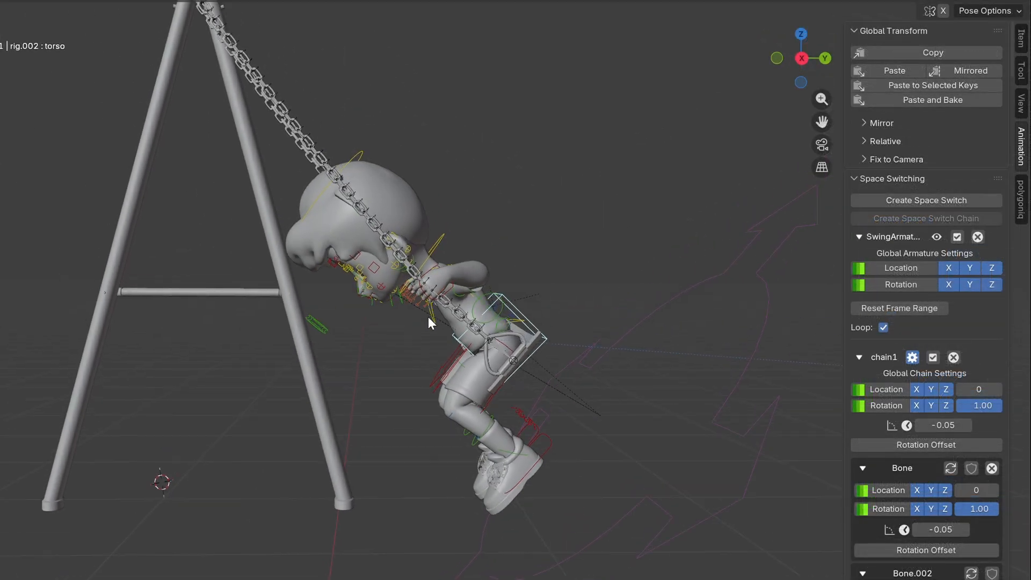
- Collapse the swing armature's settings and create a looping space switch for the character's torso over frames 0 to 60
middle_drag(427, 317, 429, 236)
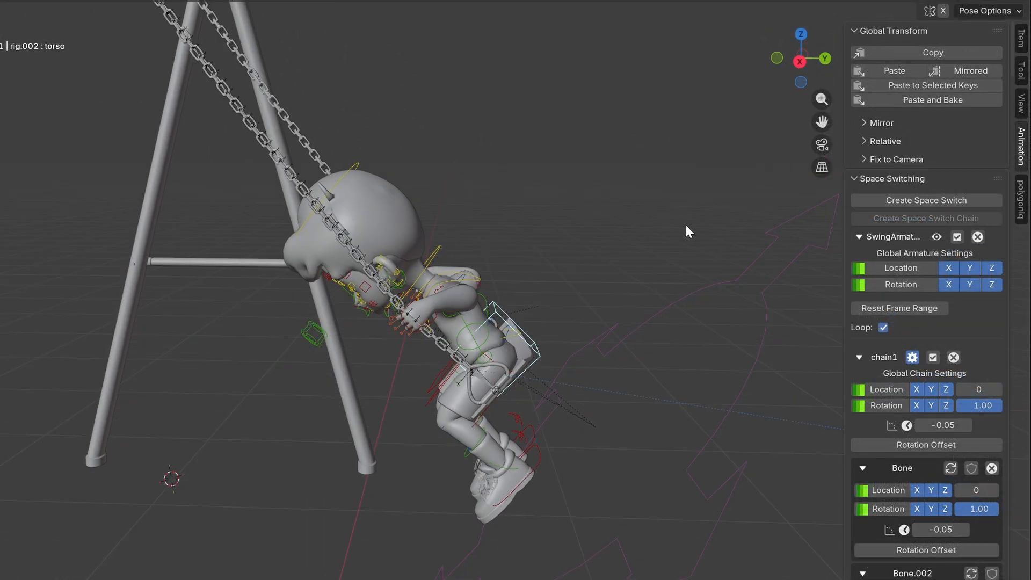
click(865, 236)
click(875, 202)
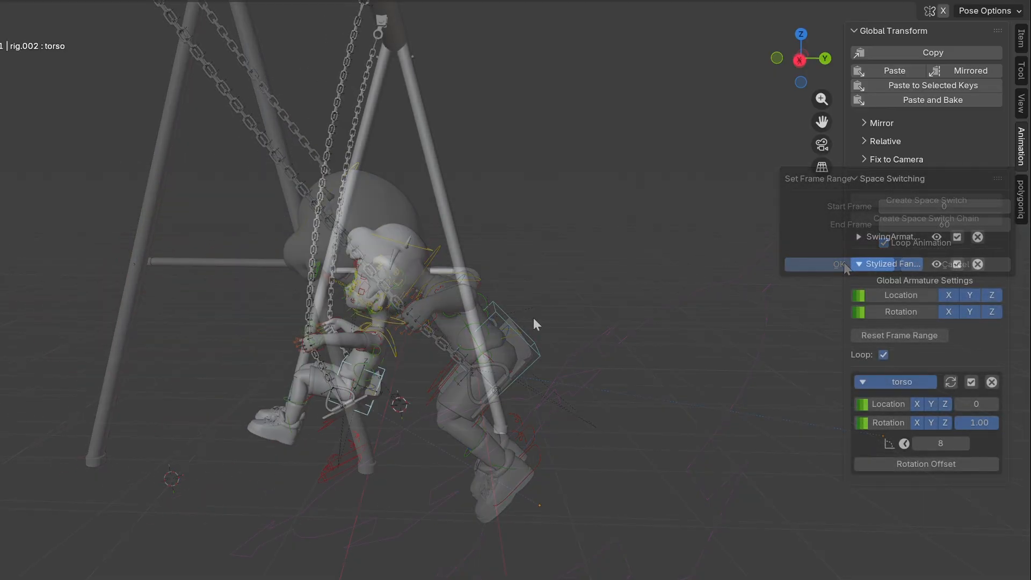
- Try a rotation delay of -8 on the torso space switch during playback and settle on -4
key(space)
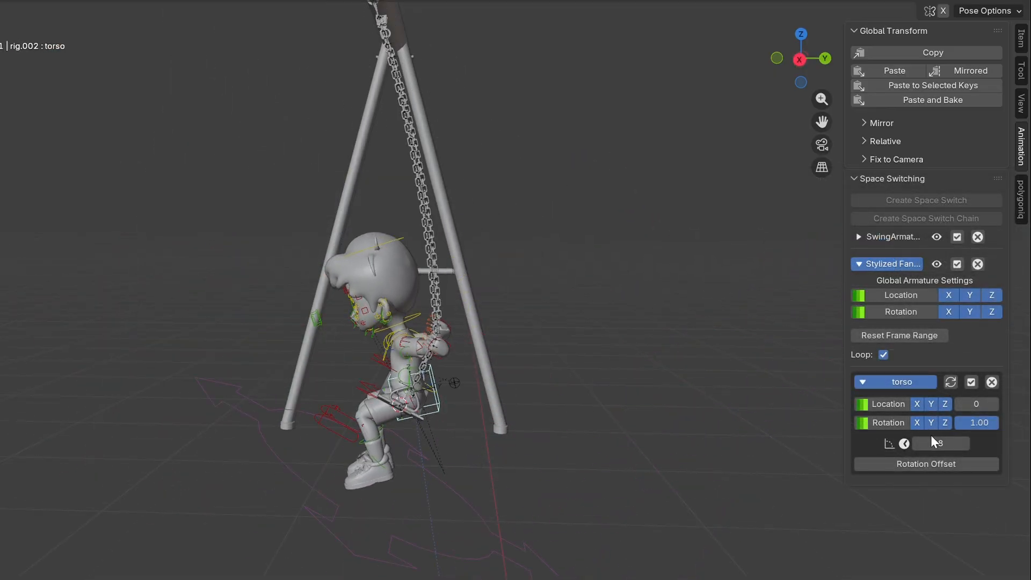
drag(931, 439, 897, 440)
key(space)
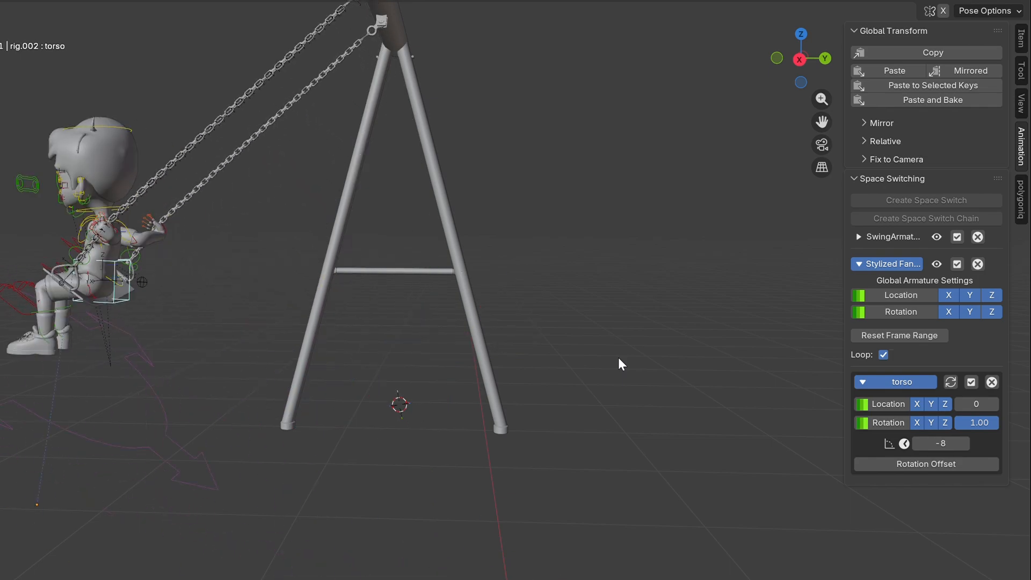
key(space)
click(969, 442)
click(969, 442)
click(969, 442)
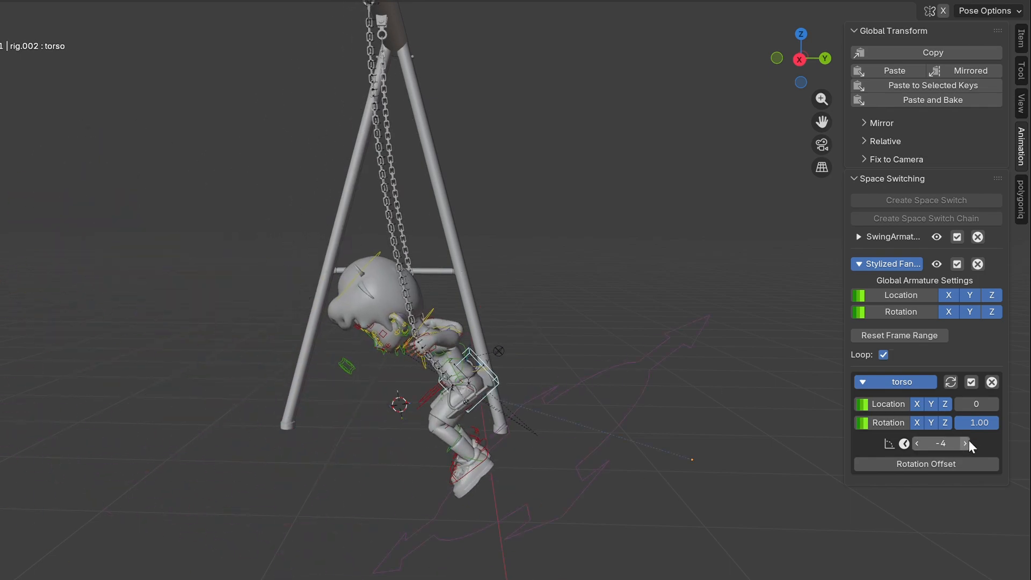
click(969, 442)
key(space)
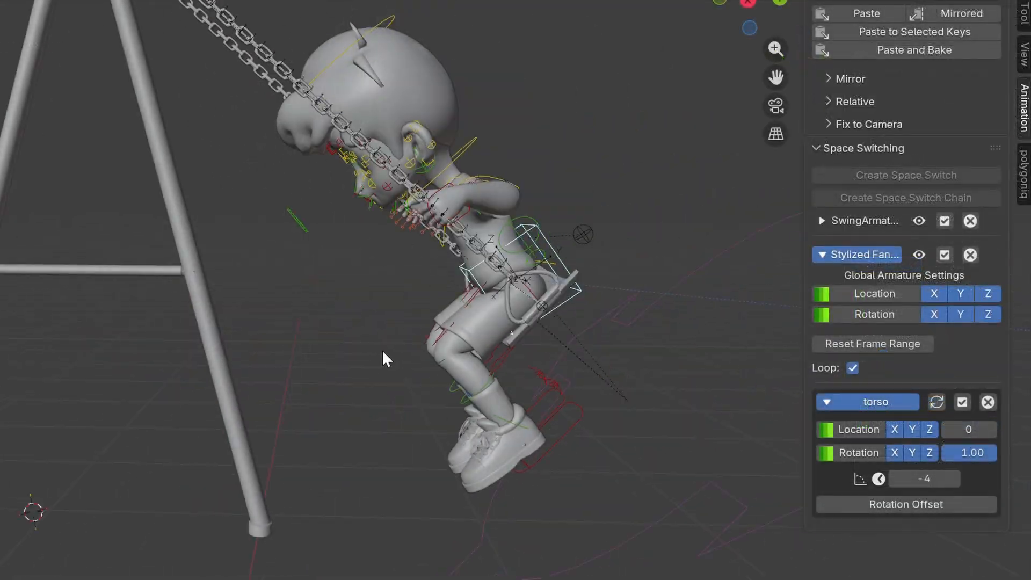
- Select the character's two FK thigh controls and create space switches for them
scroll(382, 350, up, 3)
middle_drag(483, 318, 623, 341)
click(652, 345)
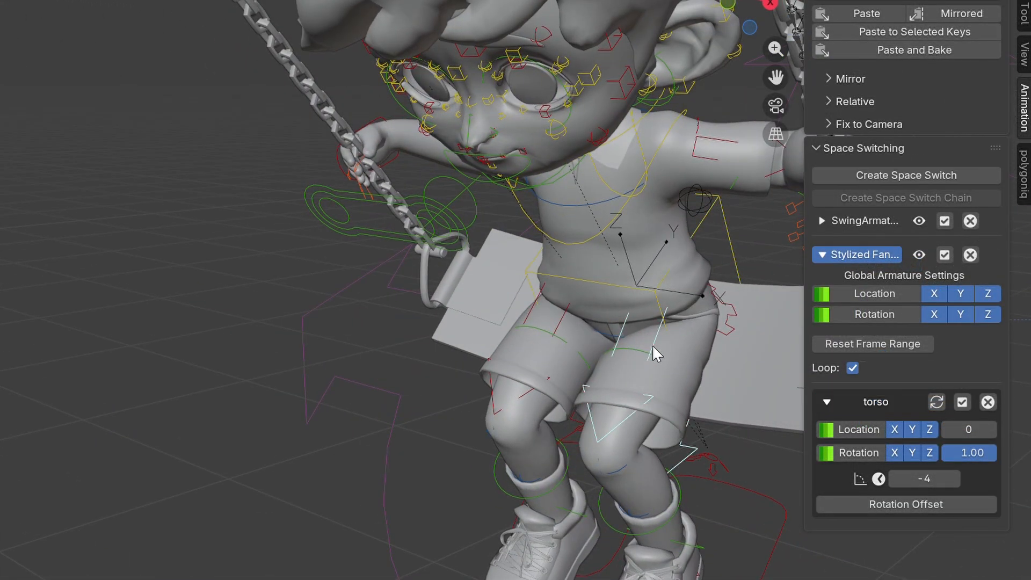
click(563, 338)
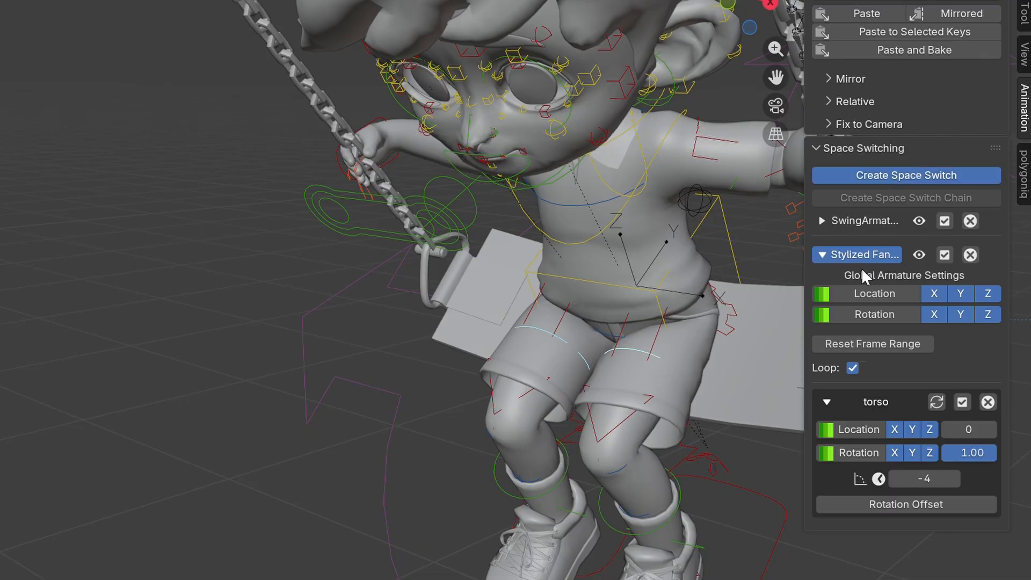
- Raise the rotation delay of the thigh_fk.R space switch
scroll(877, 417, down, 4)
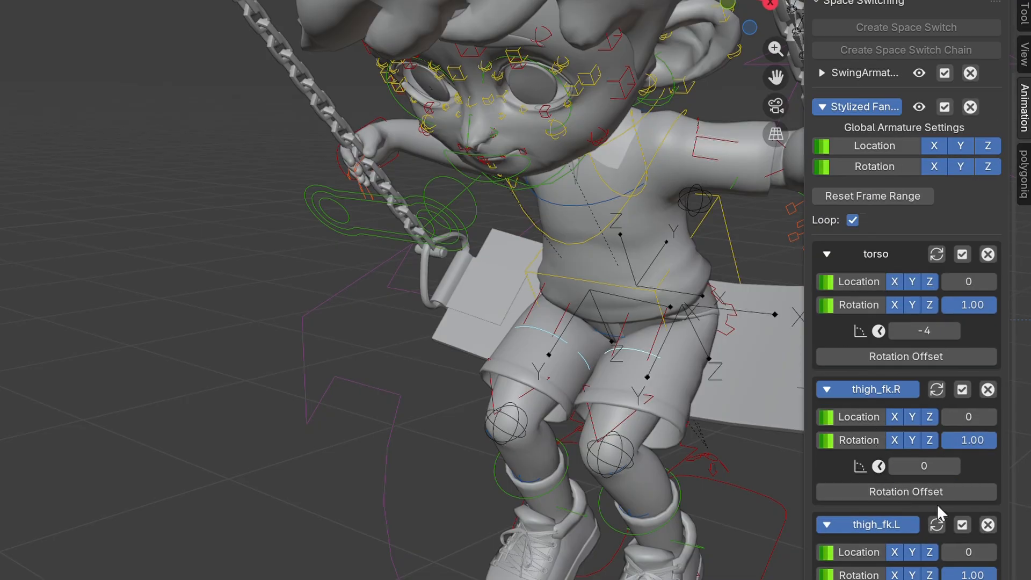
click(957, 465)
click(957, 465)
click(957, 465)
click(957, 465)
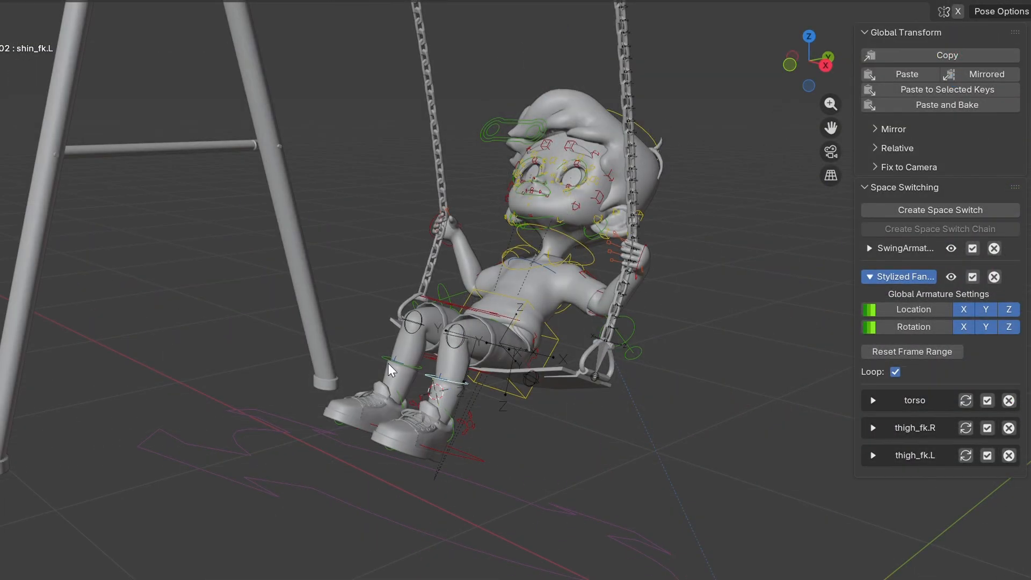
- Add shin_fk.R to the selected shin_fk.L and create space switches for both shins
shift+click(386, 364)
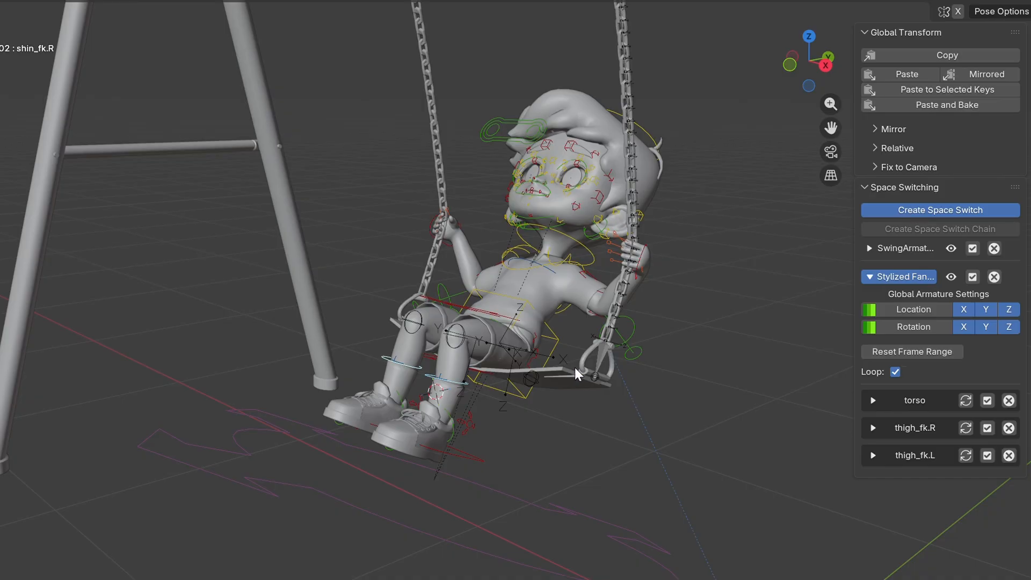
middle_drag(576, 369, 505, 369)
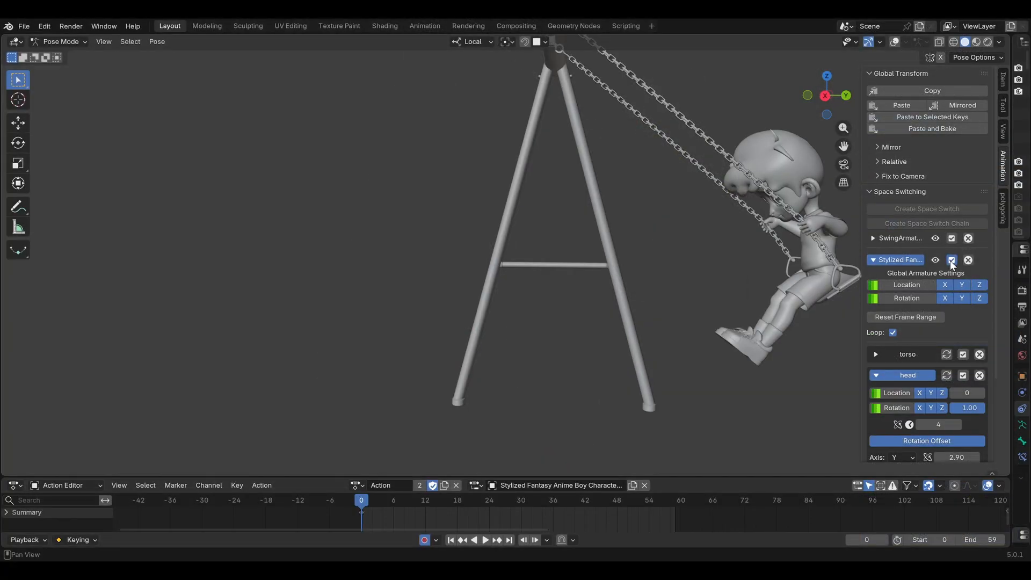
- Bake the character's and the swing armature's space switches as Bezier with Decimate and Make Cyclic
click(951, 260)
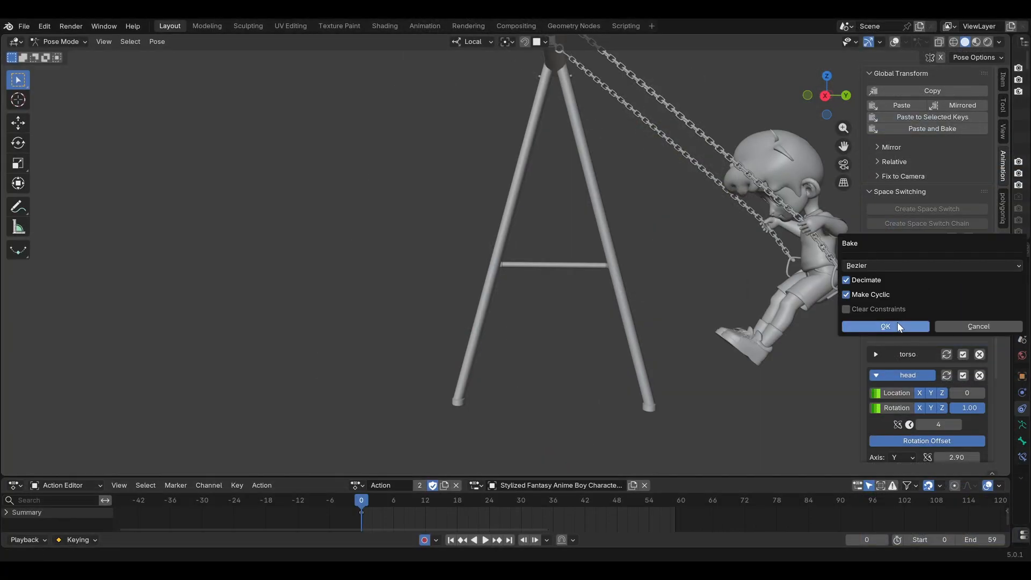
click(900, 324)
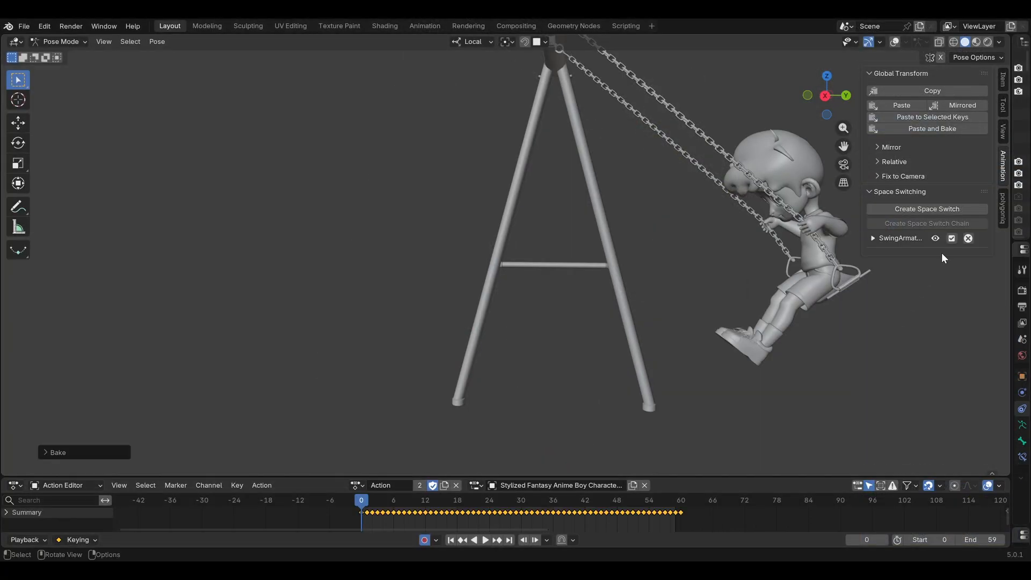
click(953, 239)
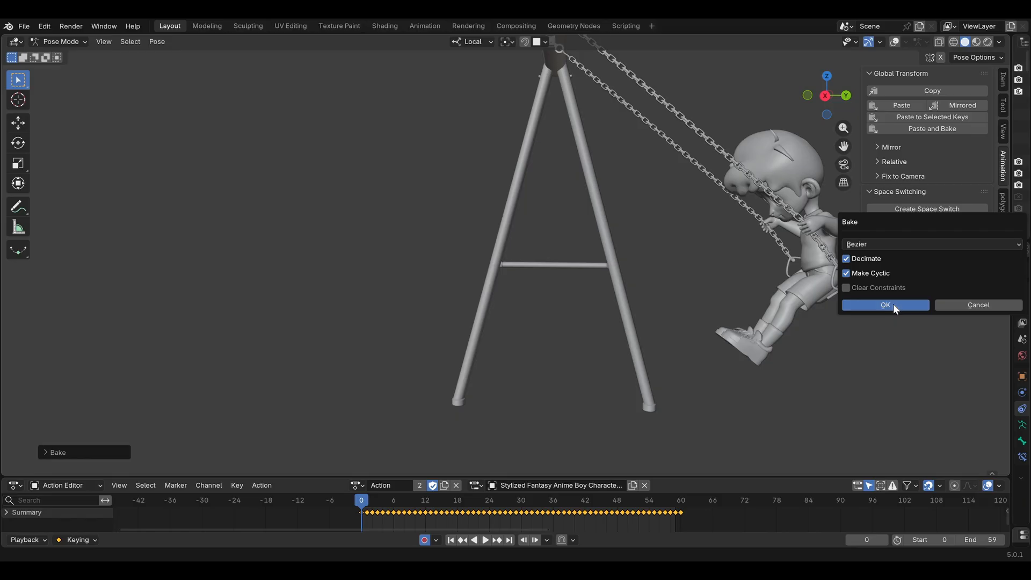
click(894, 304)
- Rotate the character's selected upper arm IK controls, including upper_arm_ik.R, by about -112° around the normal X axis at frame 34
middle_drag(893, 304, 765, 291)
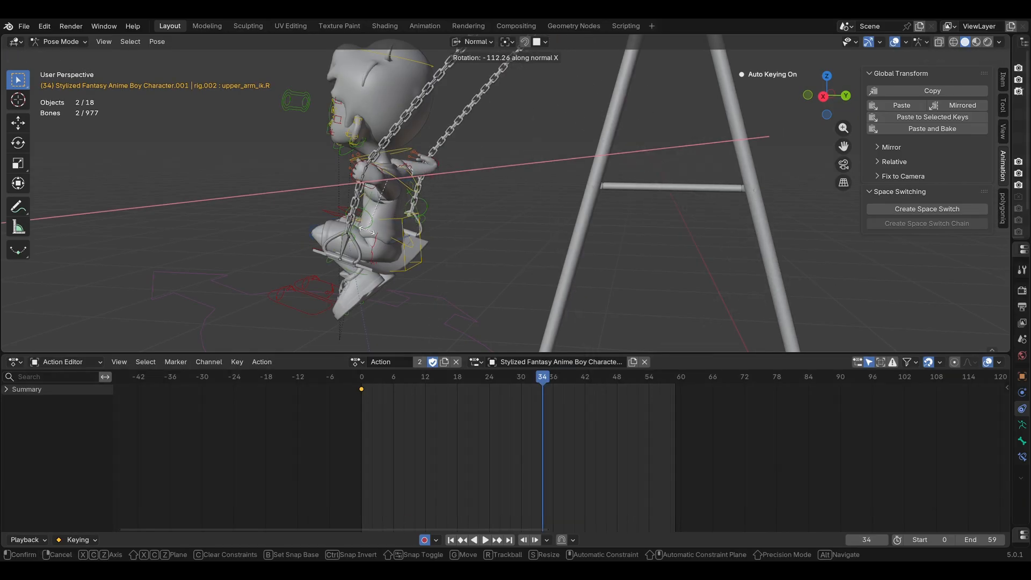
click(419, 202)
middle_drag(419, 202, 775, 176)
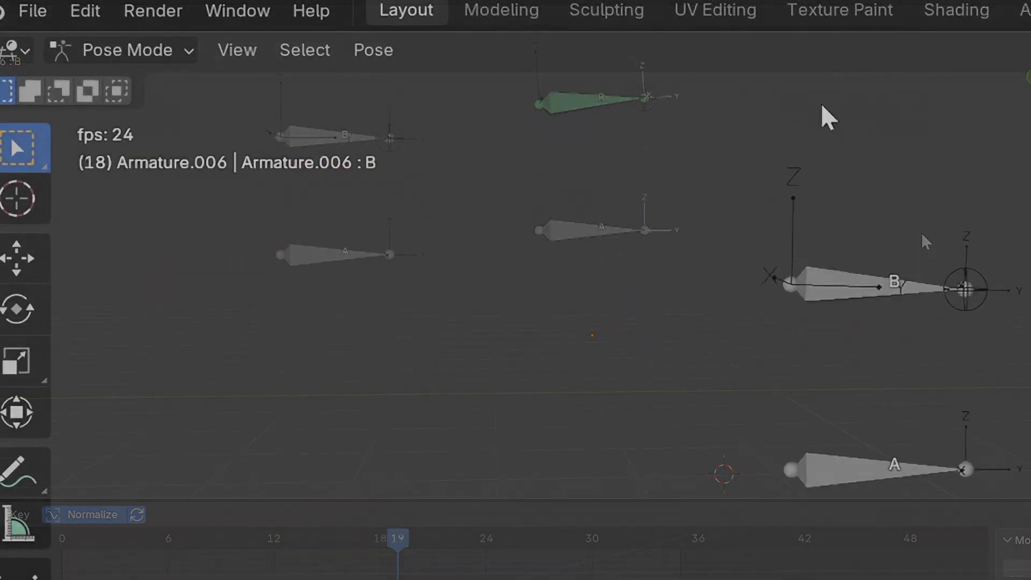
- Open the Preferences window
click(83, 12)
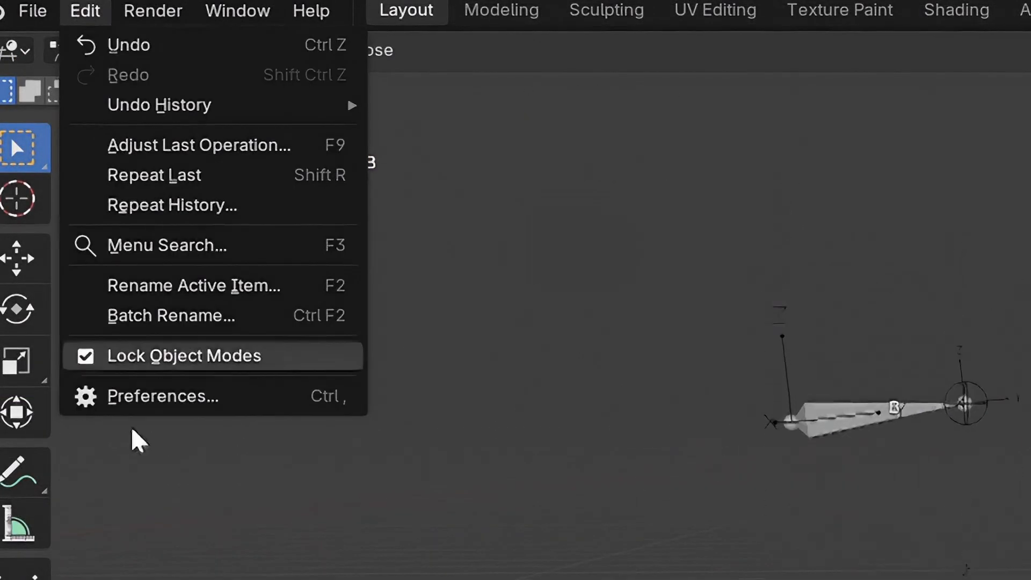
click(154, 398)
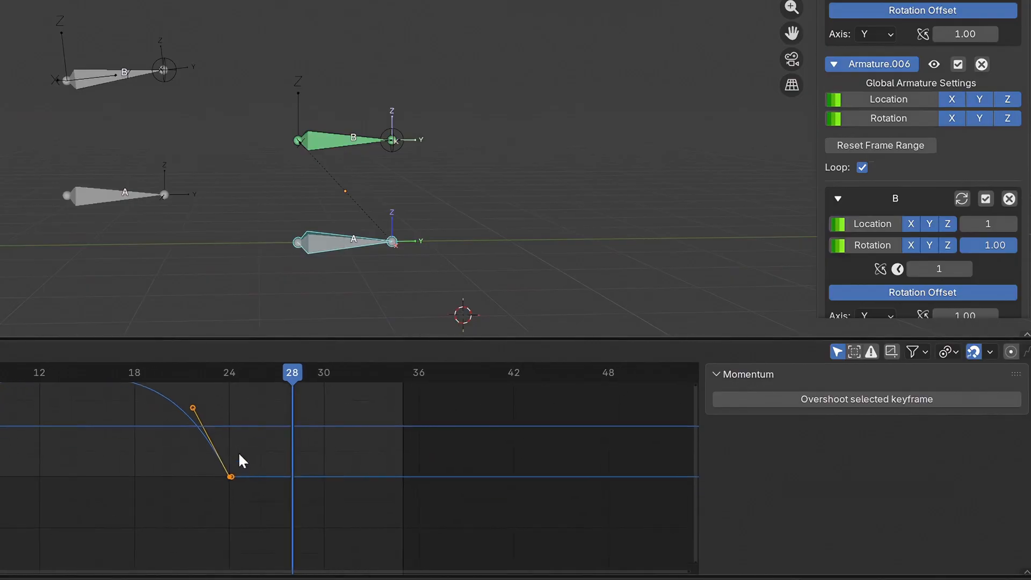
- Overshoot bone A's keyframe at frame 24 with Timing 4, Decay 0.80, Amplitude 1.00 and Overwrite keyframes enabled
drag(212, 453, 254, 491)
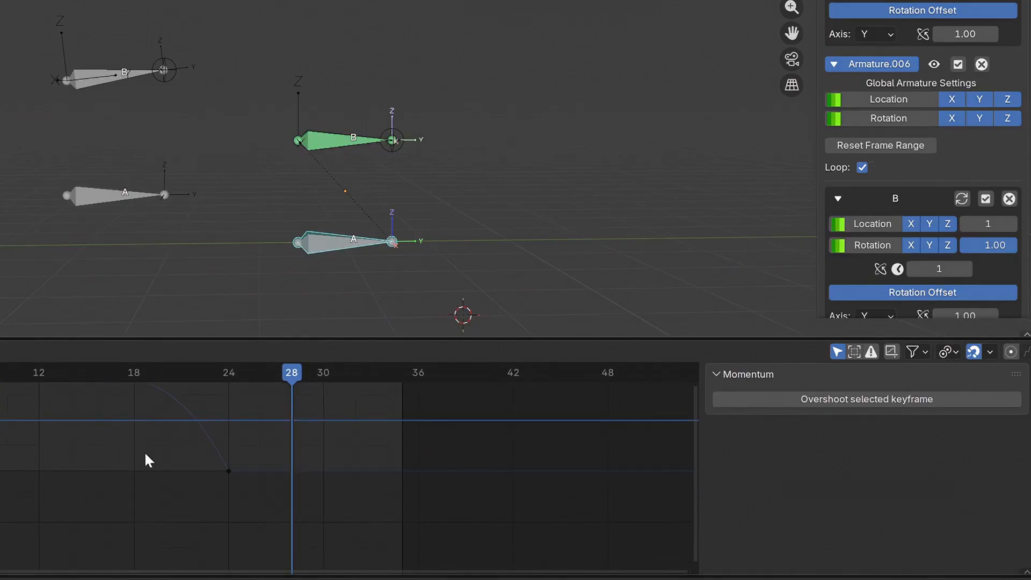
drag(184, 435, 318, 496)
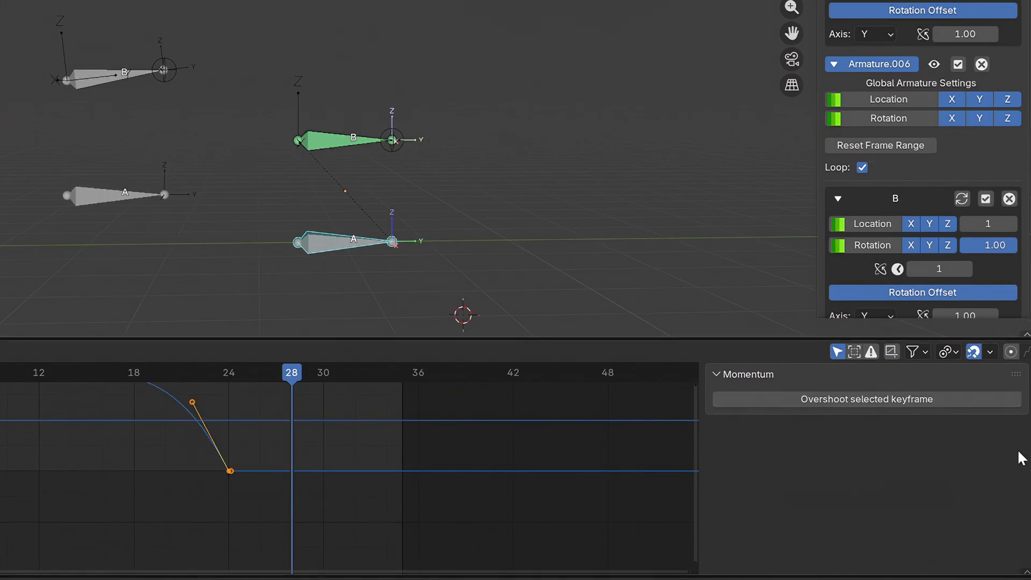
click(790, 401)
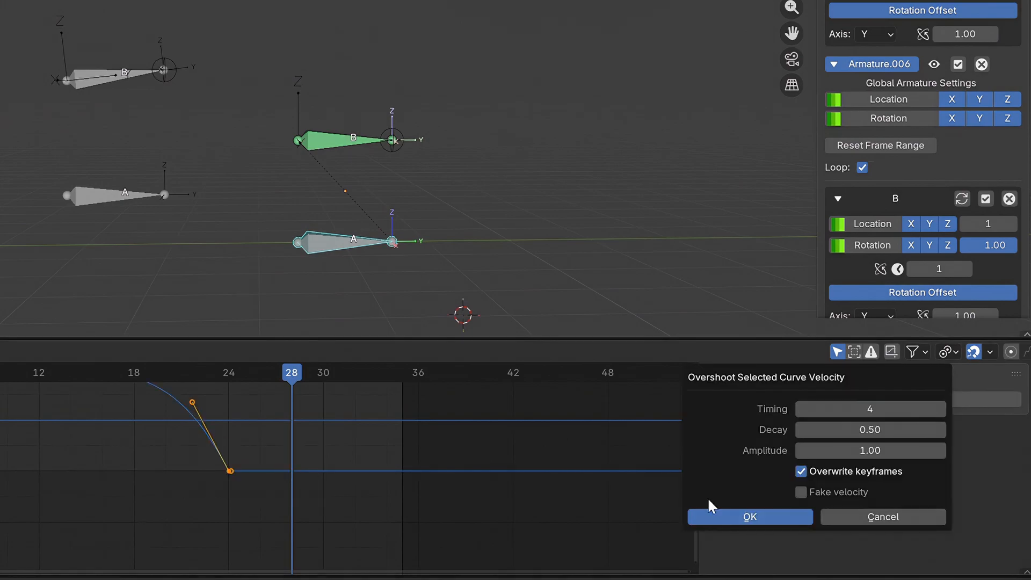
click(714, 516)
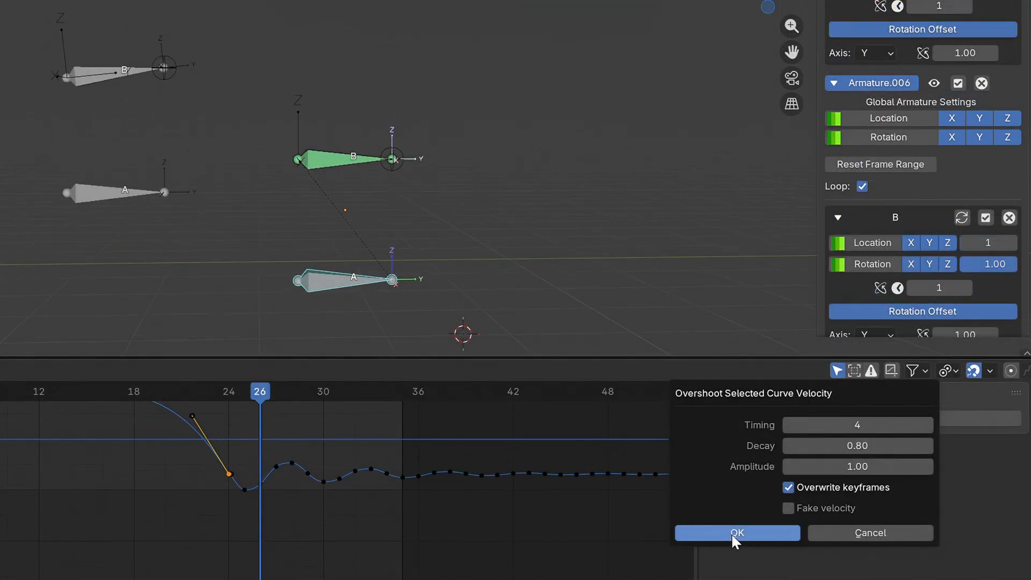
click(730, 532)
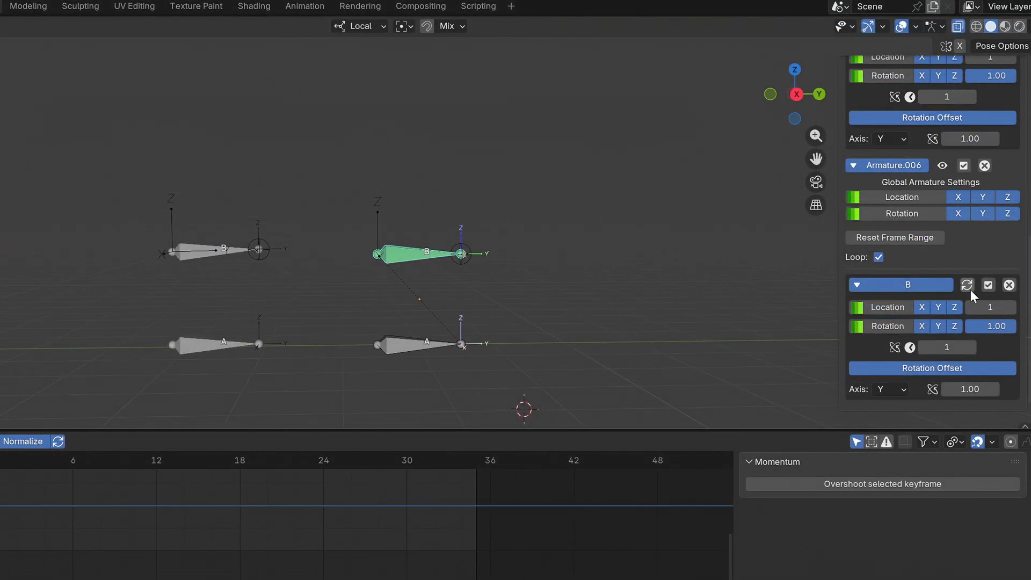
- Refresh the space switch of bone B on Armature.006 with Update Children enabled and play back the animation
click(969, 288)
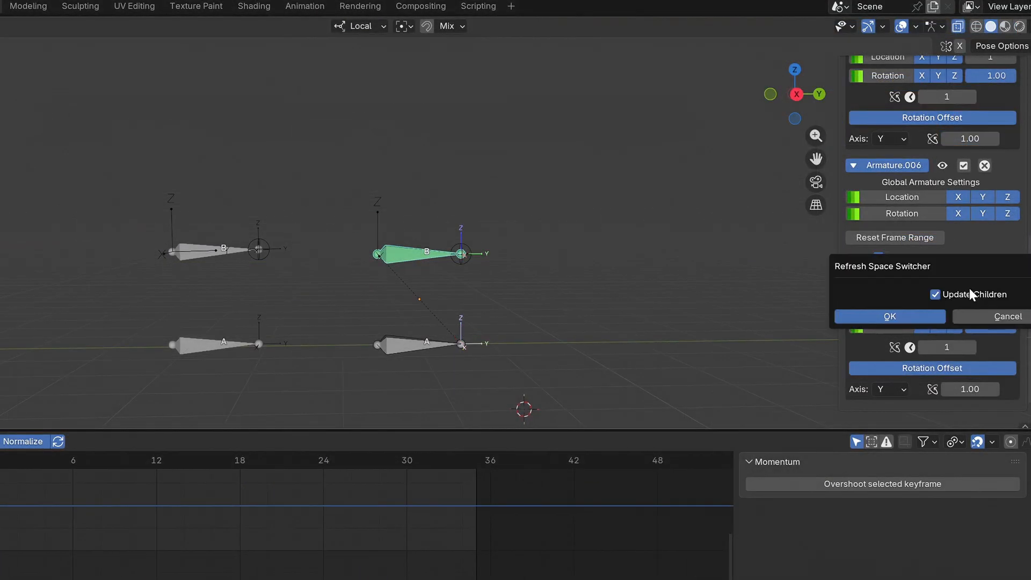
click(872, 315)
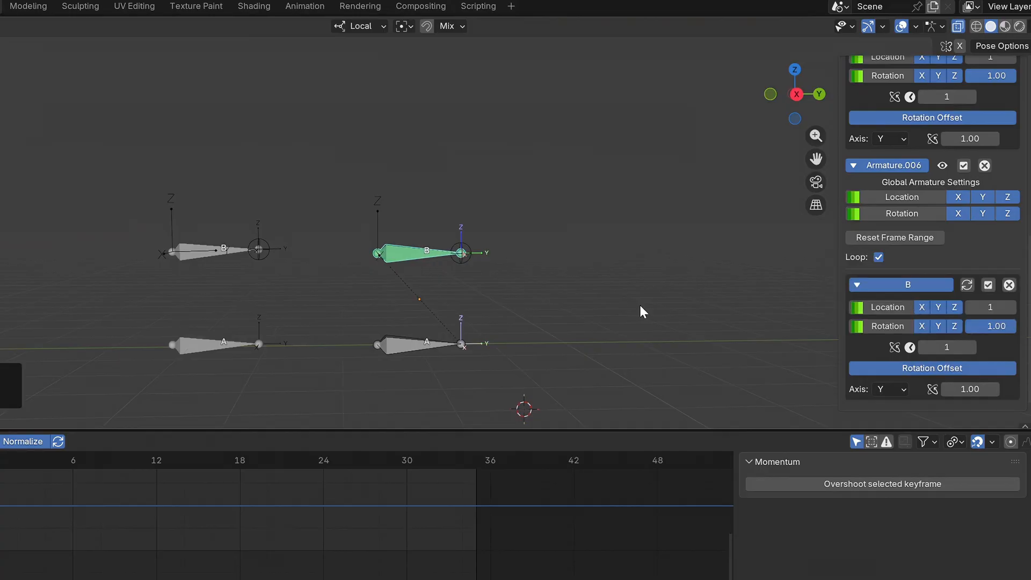
key(space)
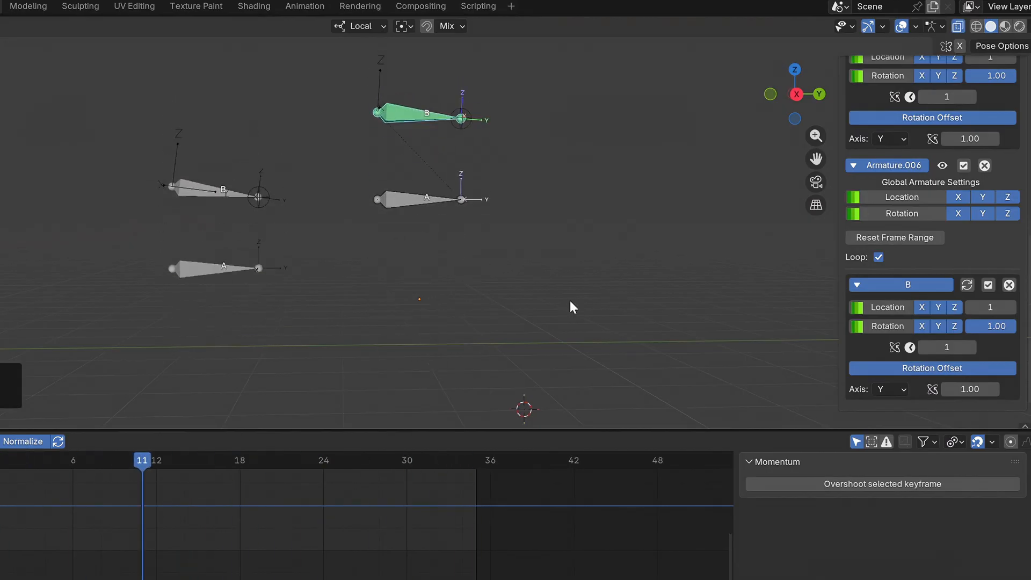
key(Escape)
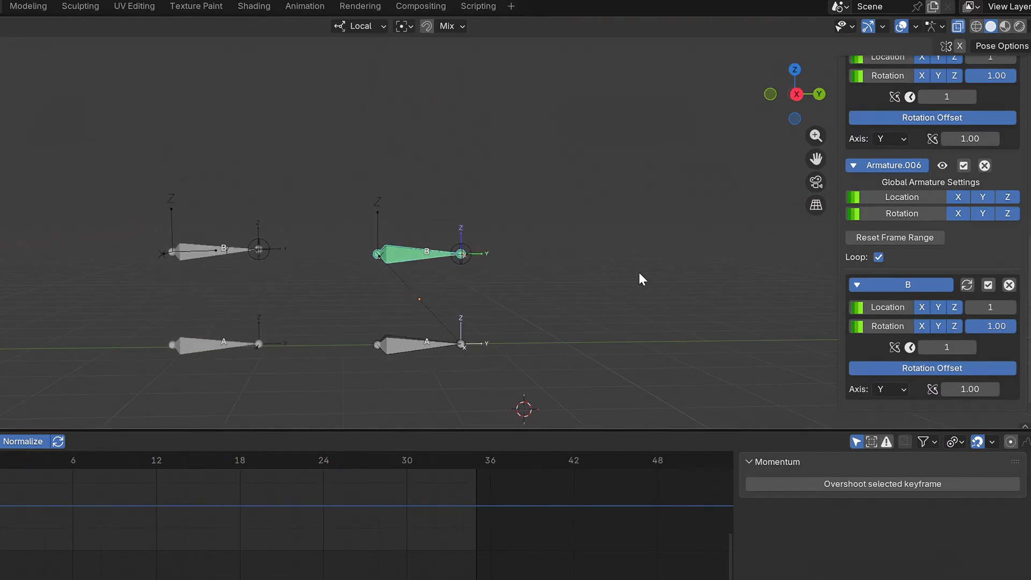
key(space)
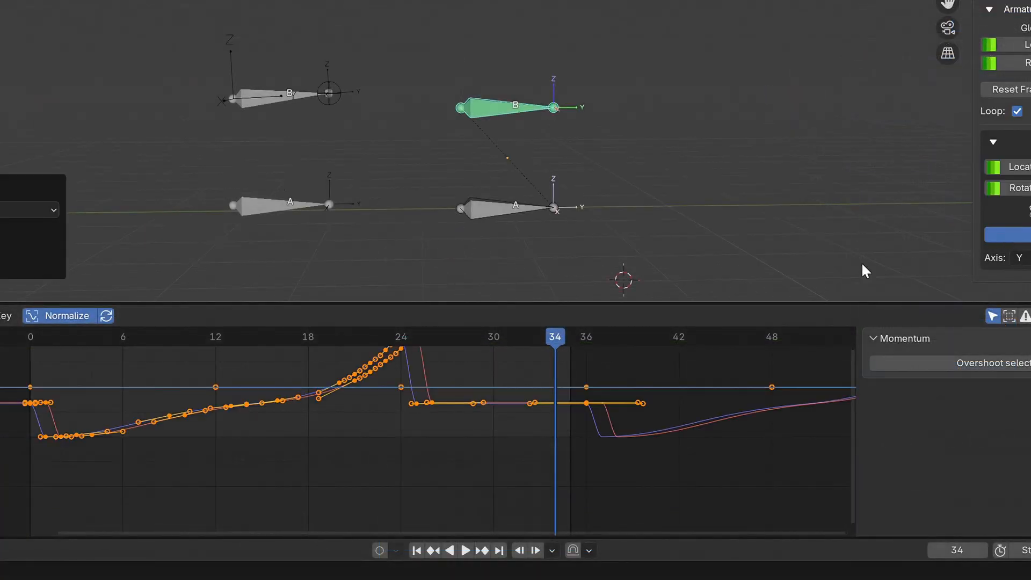
- Select bone B's curve keyframes at frames 25 and 26 and rotate their handles by about -79.3°
middle_drag(349, 352, 323, 391)
click(438, 392)
scroll(437, 392, up, 12)
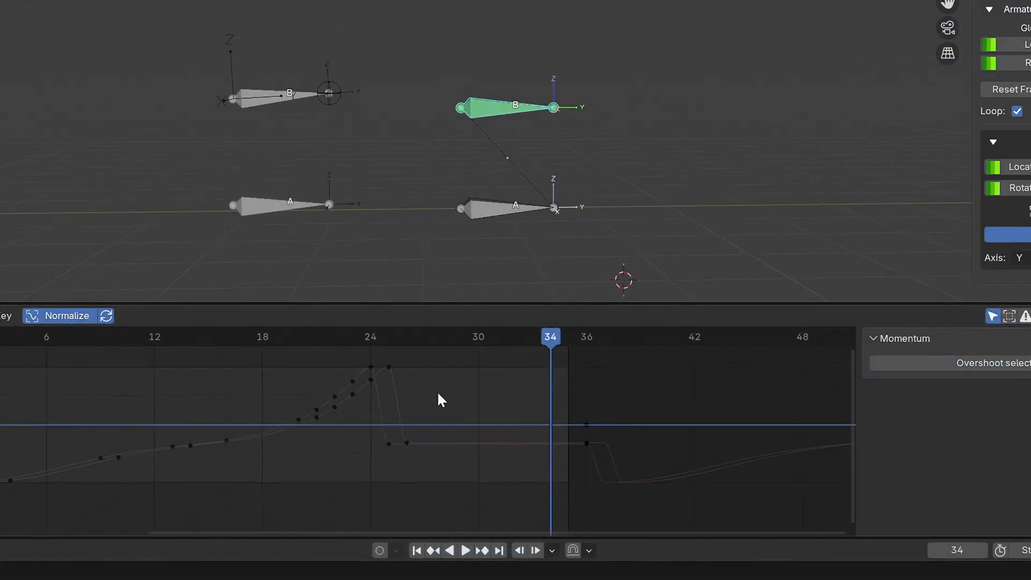
click(352, 450)
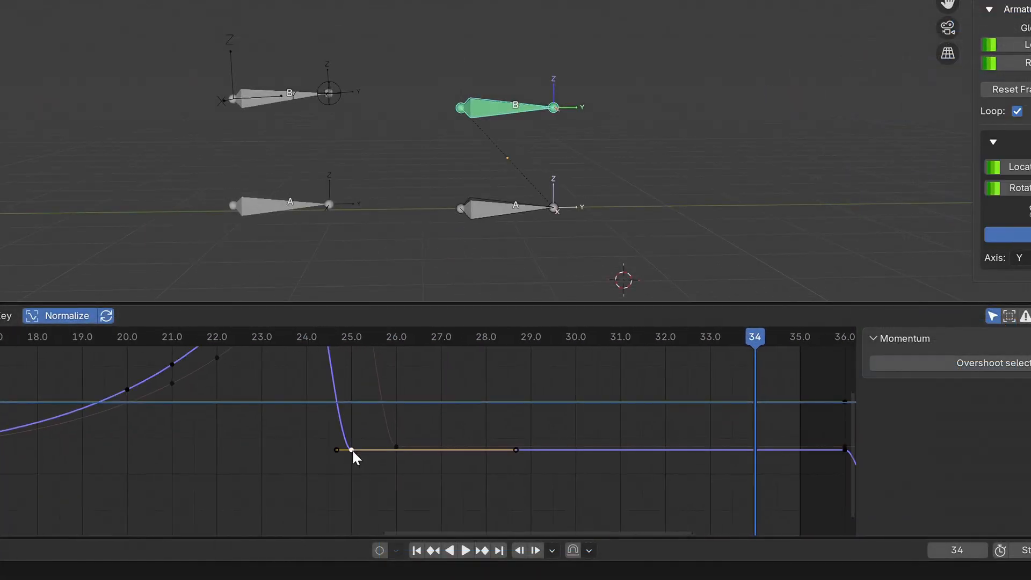
shift+click(382, 449)
key(r)
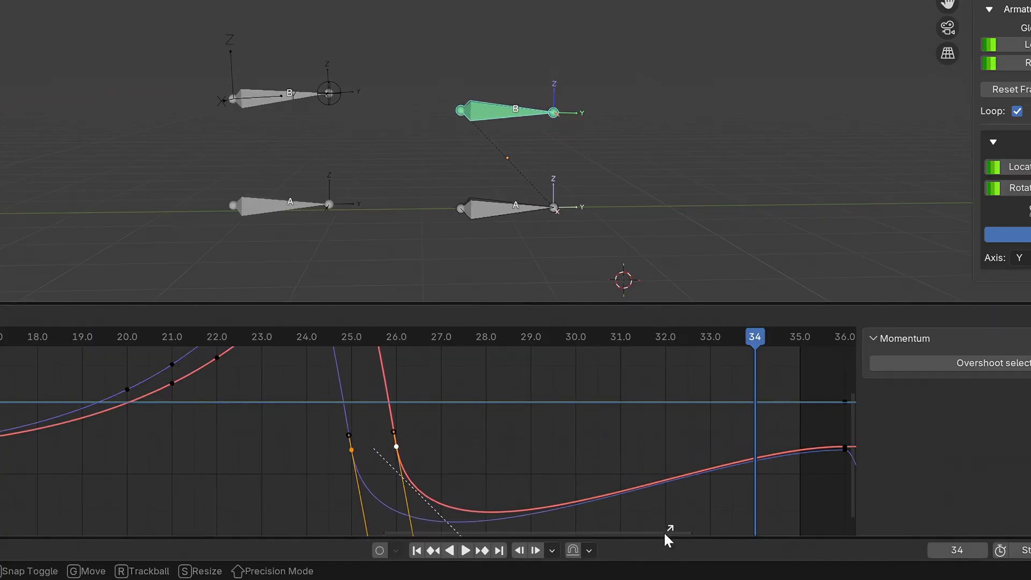
click(430, 434)
scroll(430, 434, down, 5)
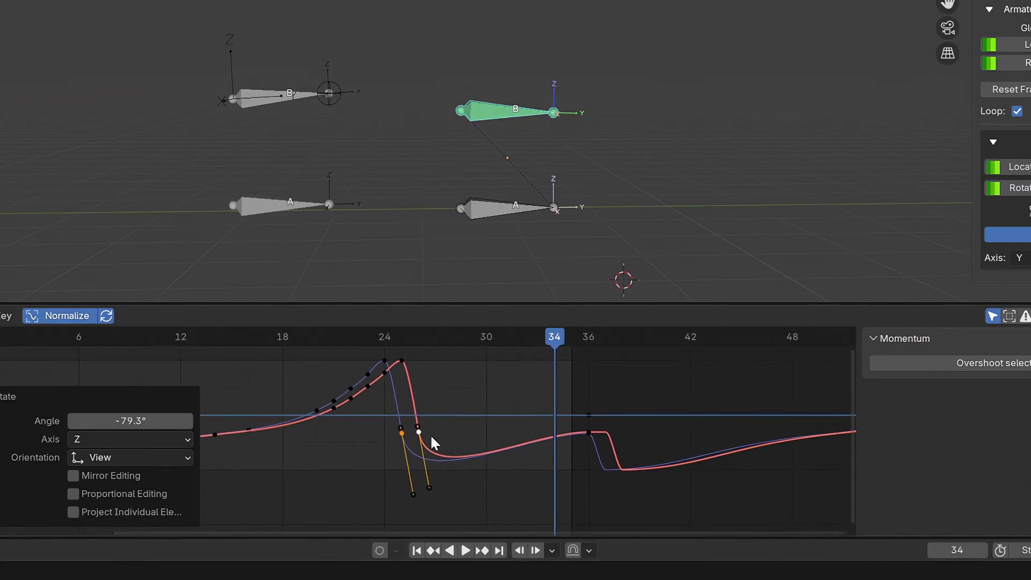
- Overshoot bone B's two selected keyframes with Timing 4, Decay 0.80 and Amplitude 1.00, and play back the animation
click(963, 360)
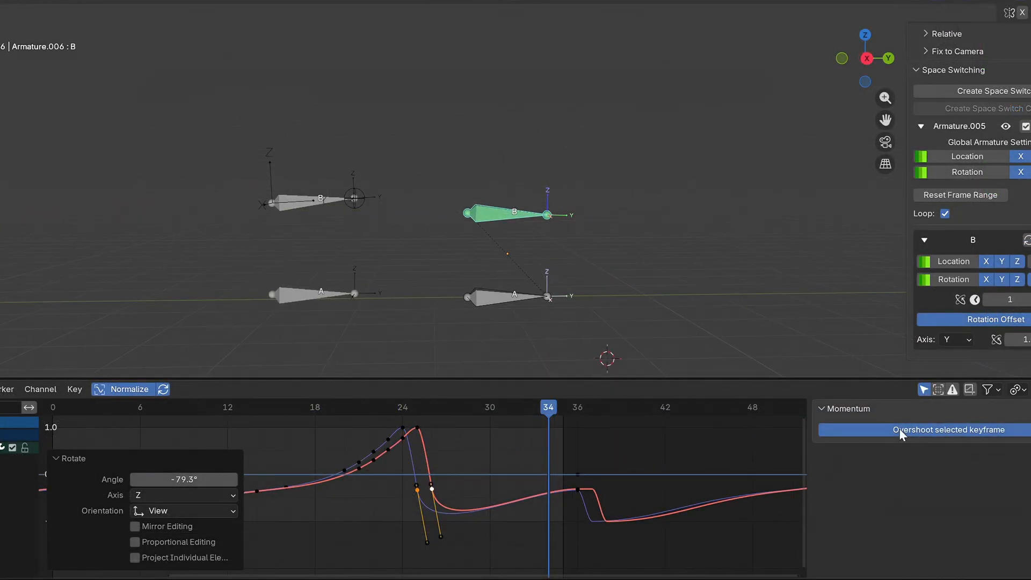
click(864, 527)
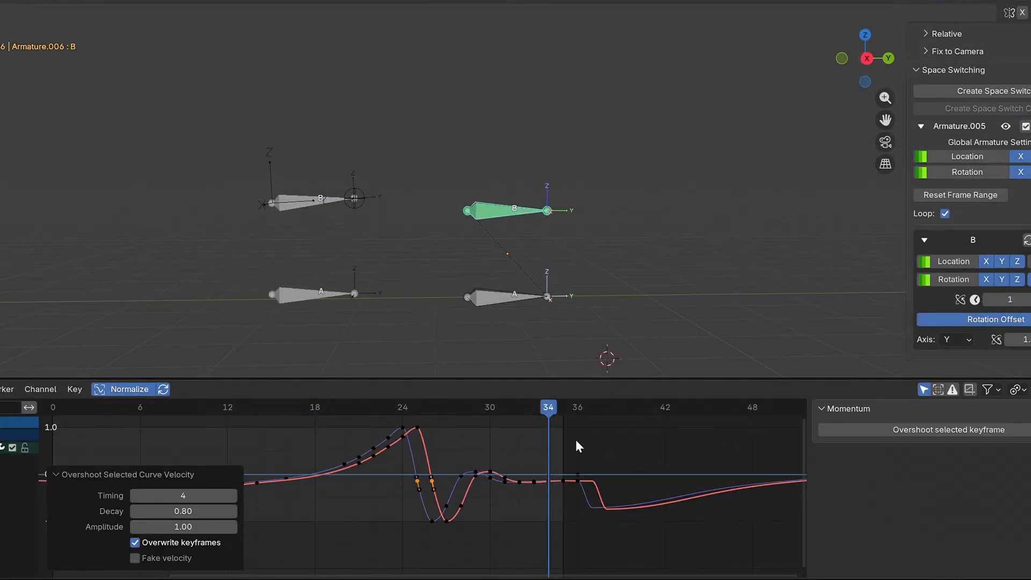
click(399, 407)
key(space)
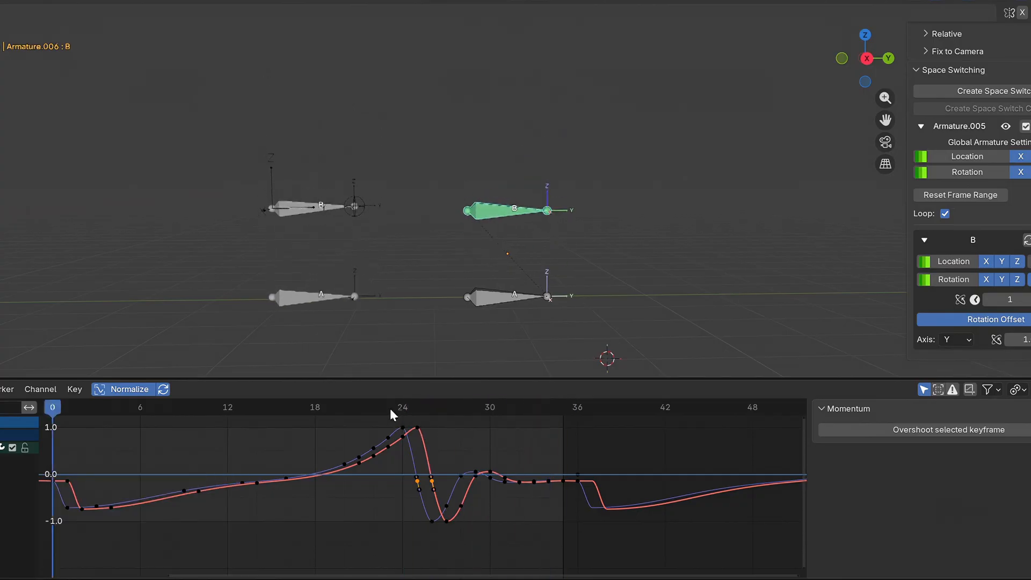